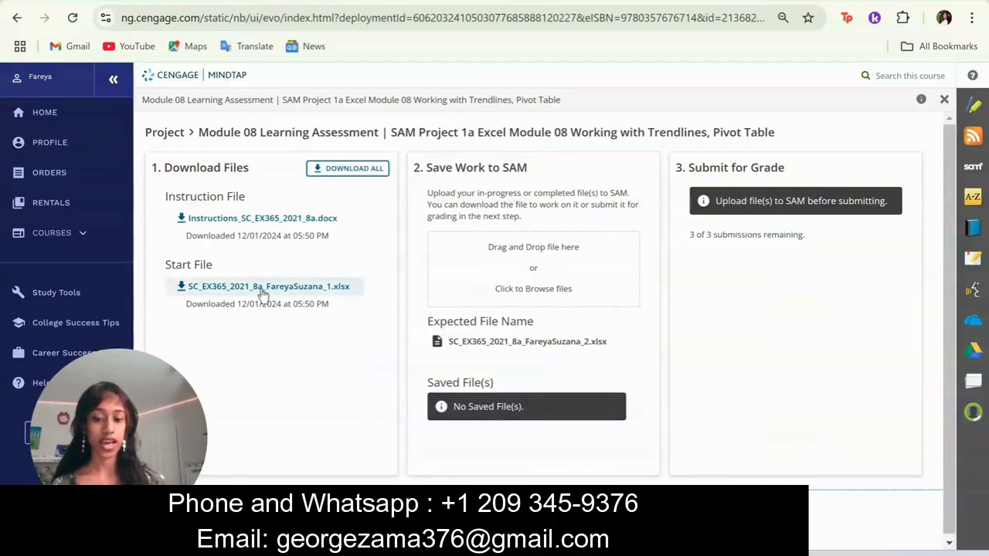
Check the expected file name on the assignment page and switch to the downloaded start workbook in Excel.
drag(590, 342, 450, 347)
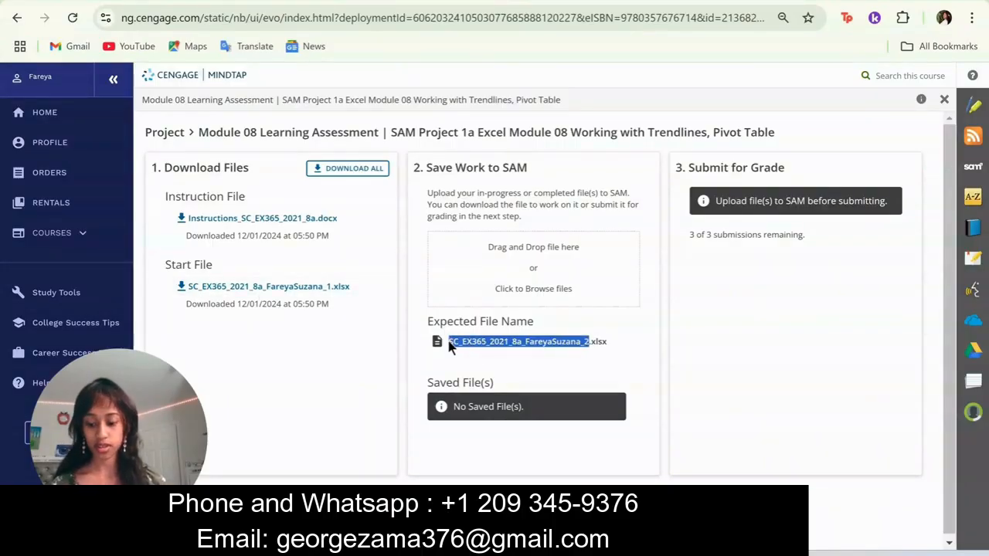
click(684, 394)
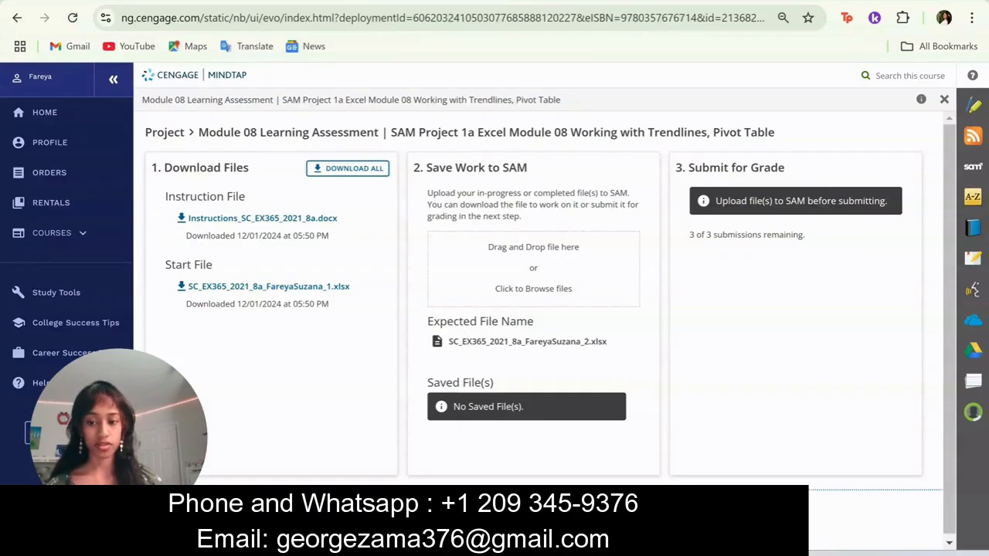
key(alt+Tab)
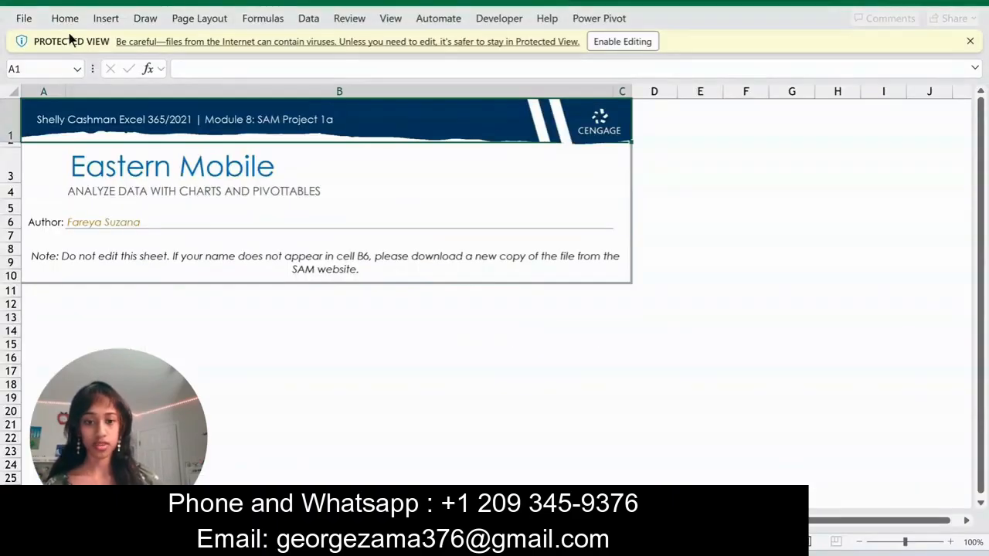
Enable editing and save the workbook in Downloads as an Excel Workbook, with the file name ending in _2.
click(621, 45)
click(17, 23)
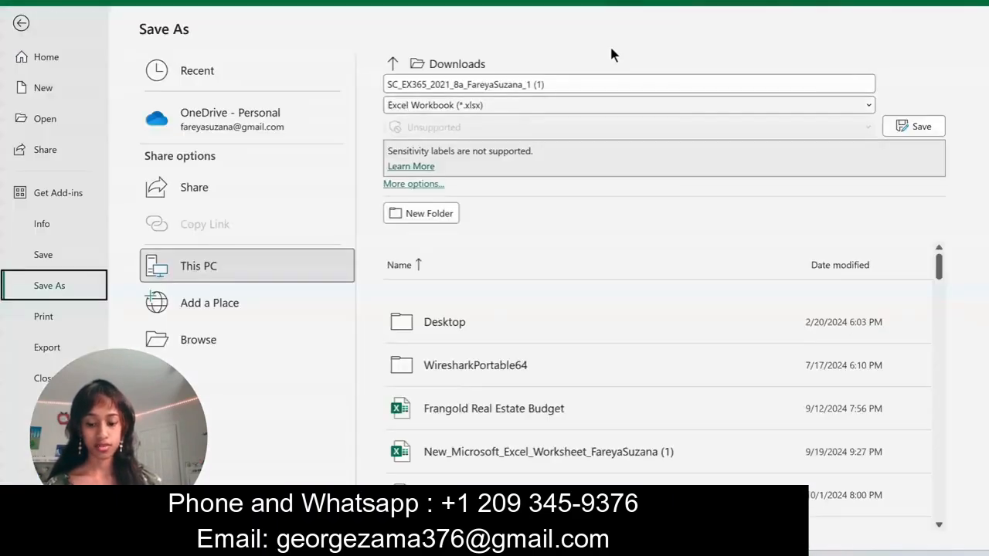
click(596, 86)
click(596, 86)
key(BackSpace)
key(BackSpace)
key(BackSpace)
key(BackSpace)
key(BackSpace)
text(2)
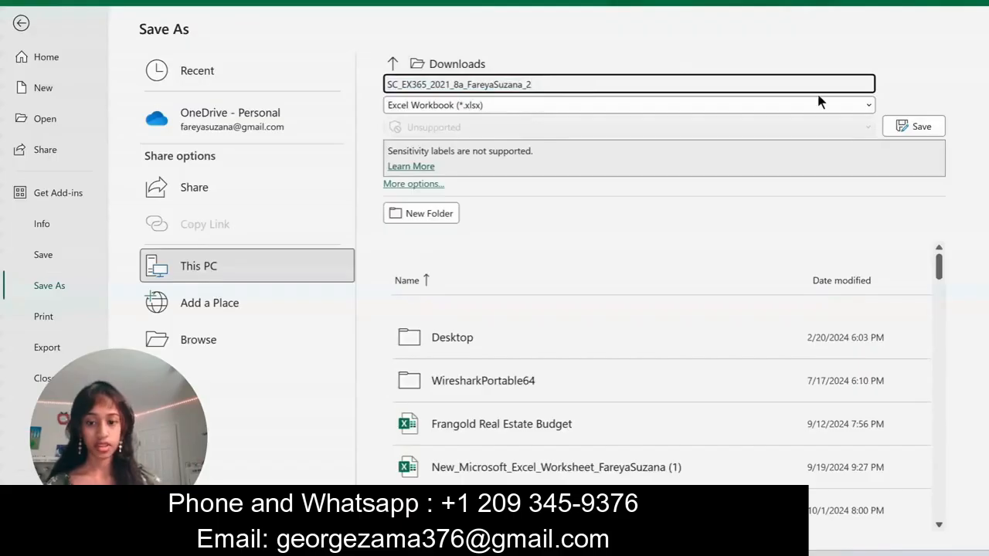
click(901, 125)
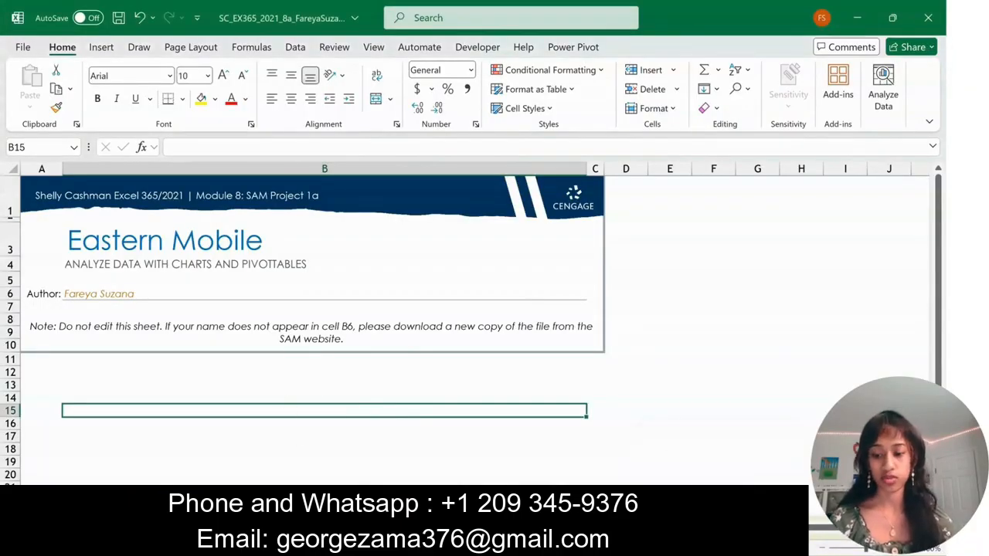
Copy the Q2 Sales chart on the Plans worksheet.
key(ctrl+Page_Down)
scroll(476, 342, down, 2)
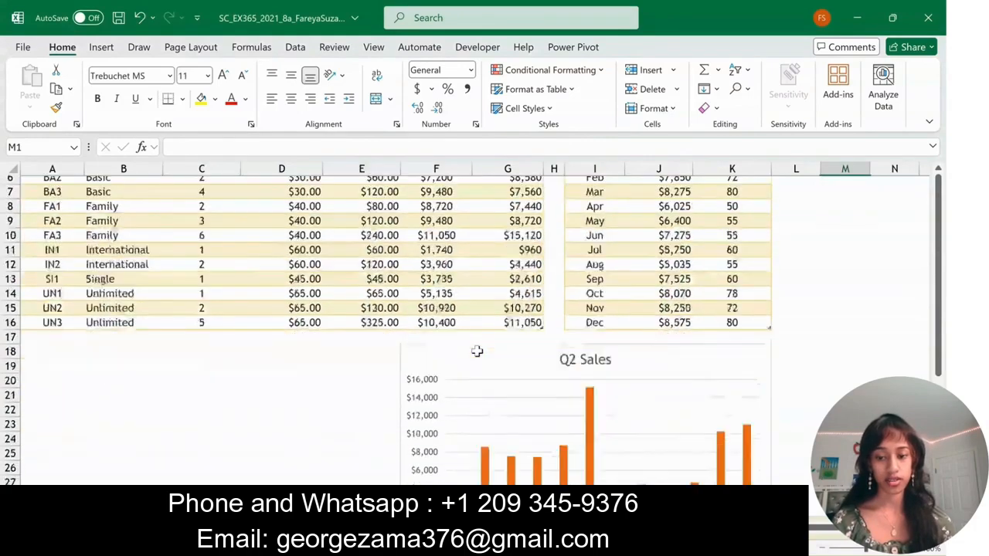
scroll(477, 351, down, 3)
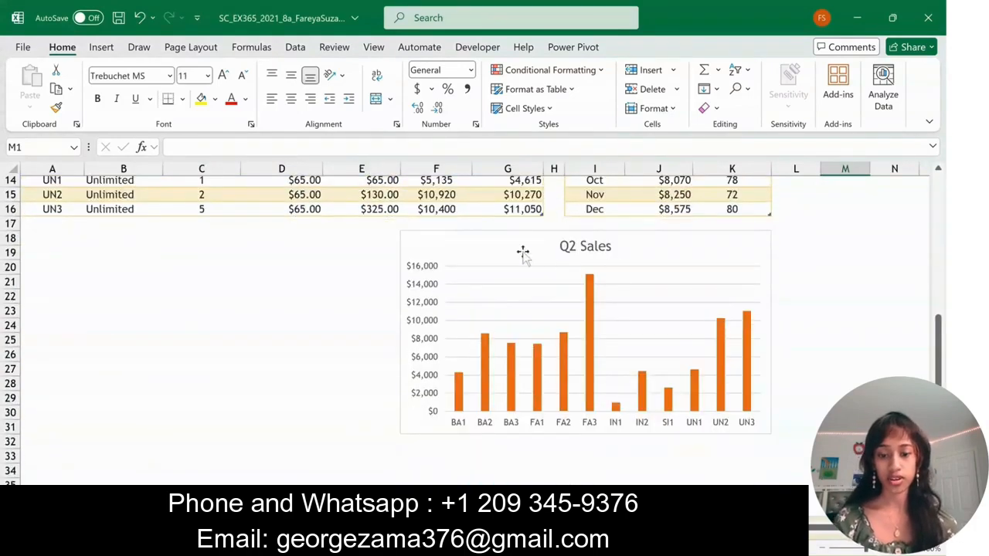
click(474, 243)
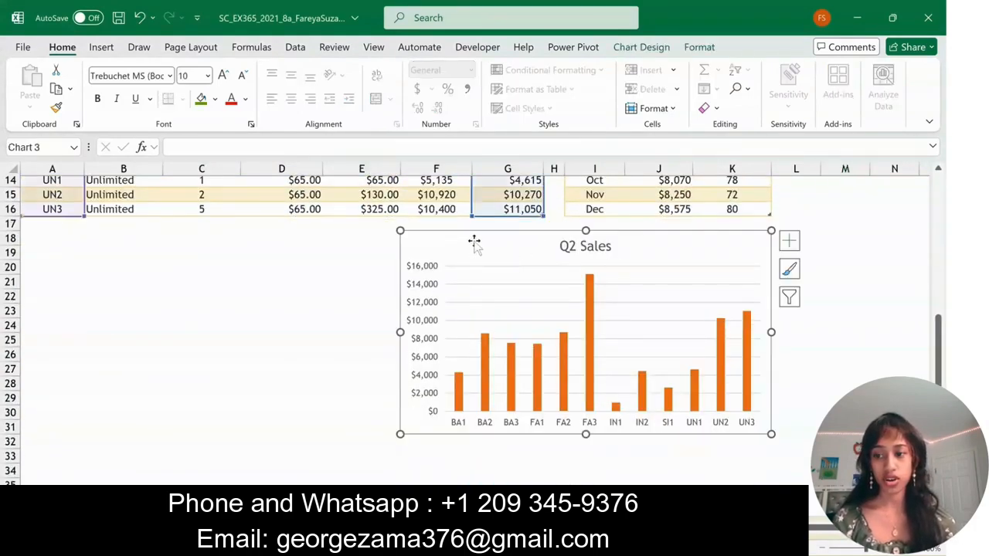
click(70, 89)
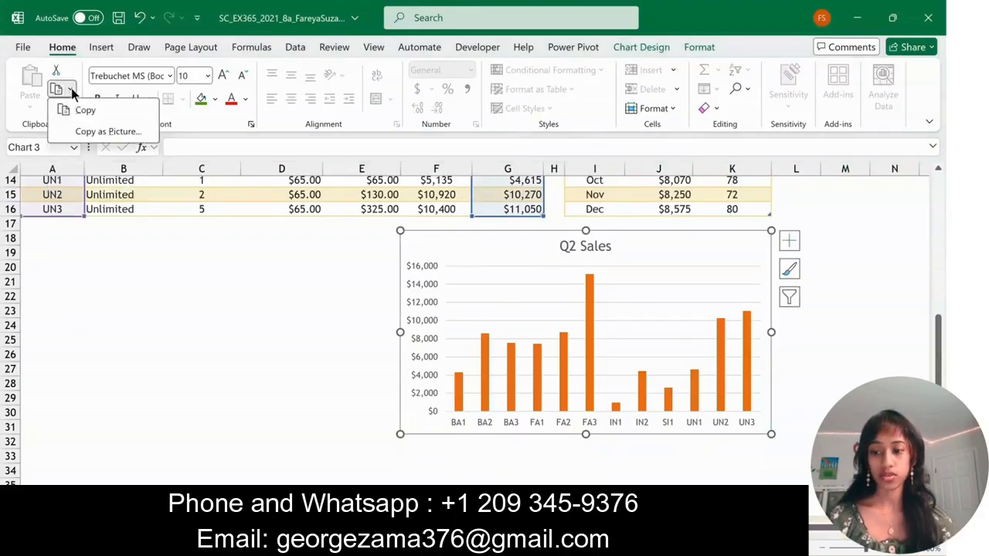
click(89, 113)
Paste the copied Q2 Sales chart at cell A18, beside the original chart.
click(33, 250)
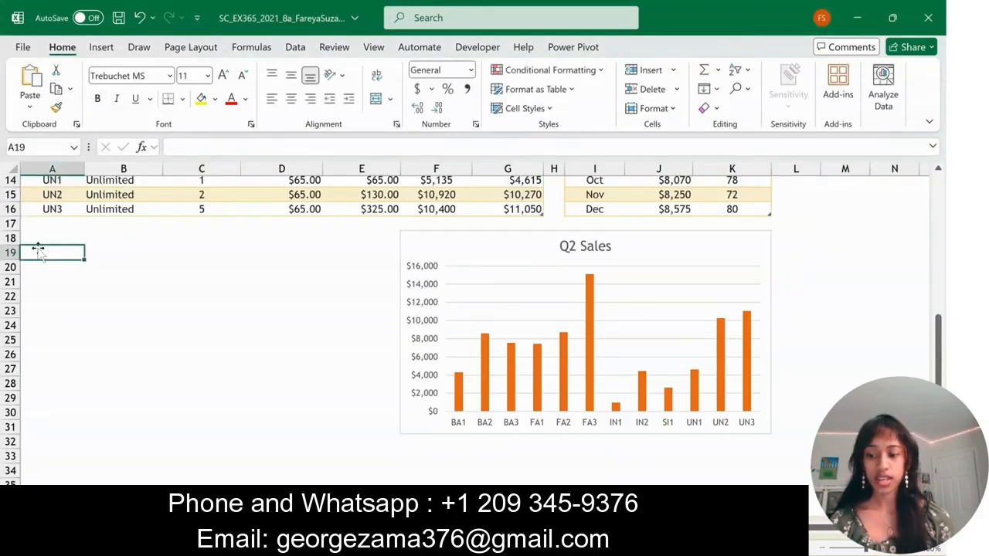
click(36, 237)
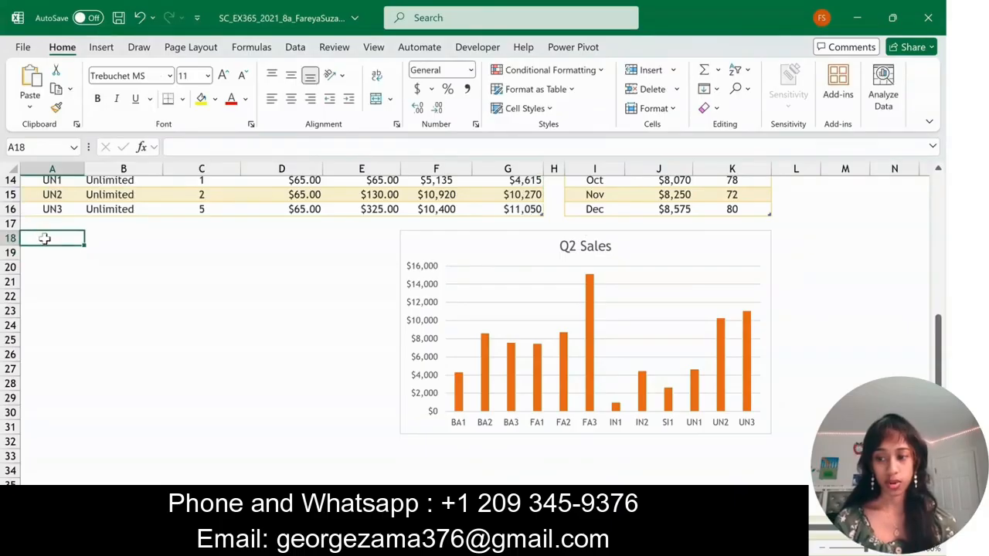
click(71, 88)
click(85, 109)
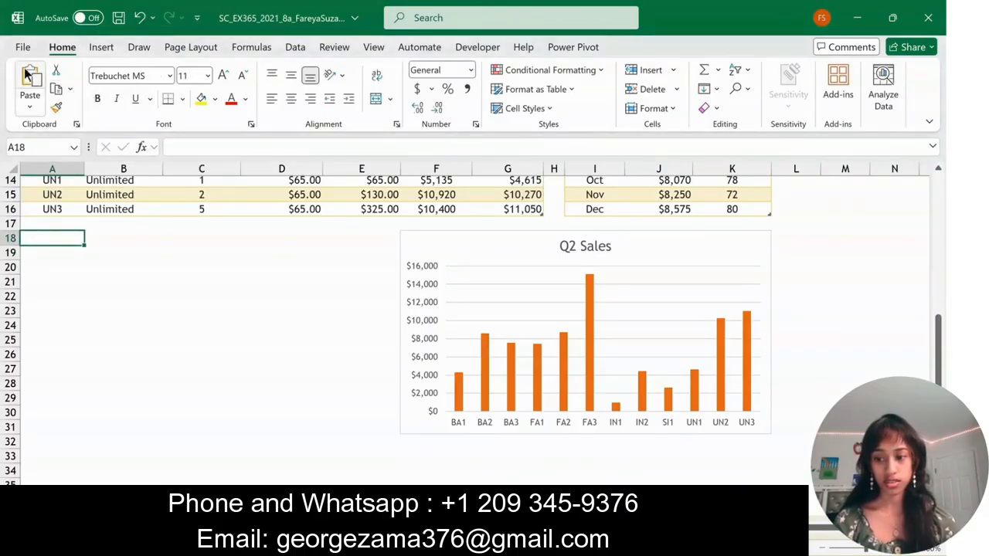
click(28, 74)
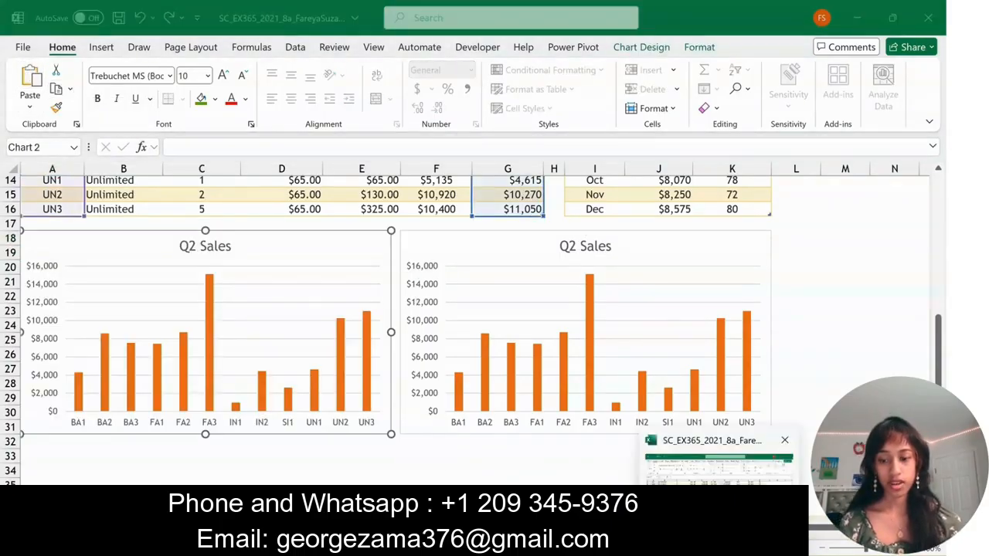
click(337, 457)
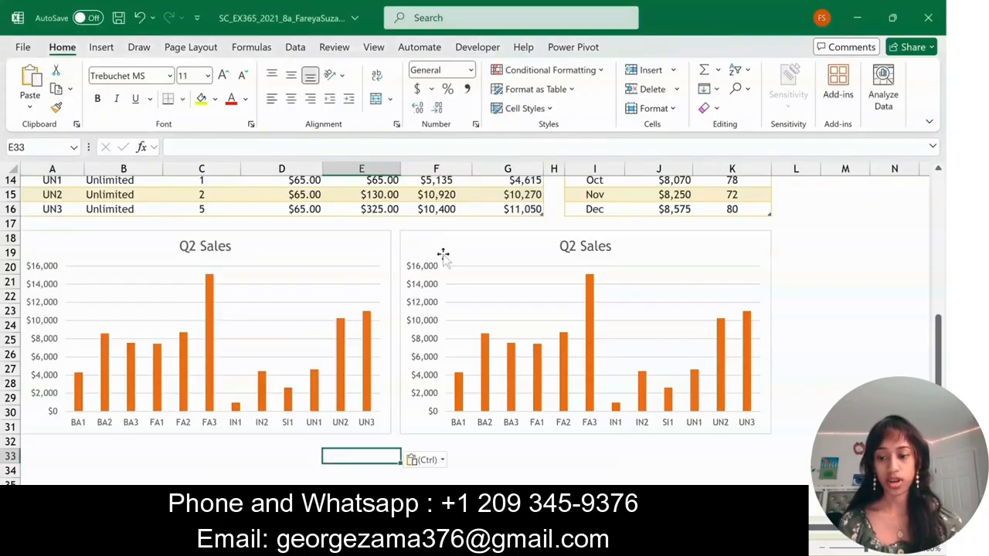
Change the pasted chart's data range to =Plans!$A$4:$A$16,Plans!$F$4:$F$16 so it plots the Q1 sales.
click(336, 242)
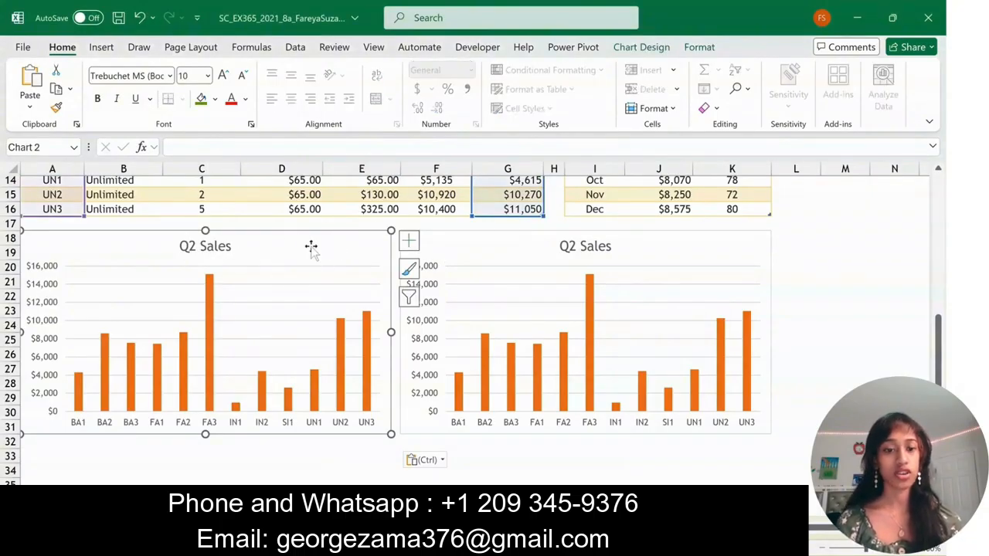
click(641, 48)
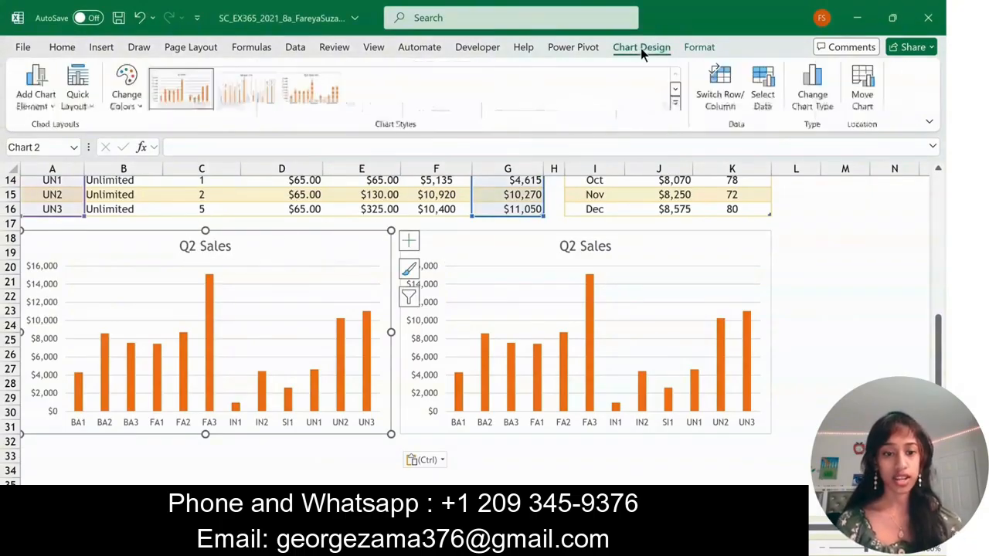
click(763, 96)
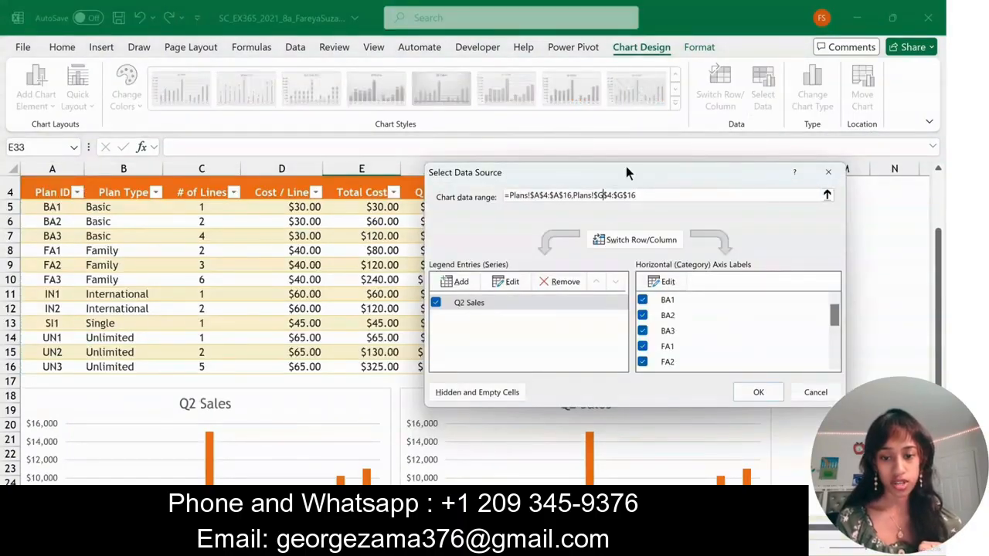
drag(626, 166, 392, 158)
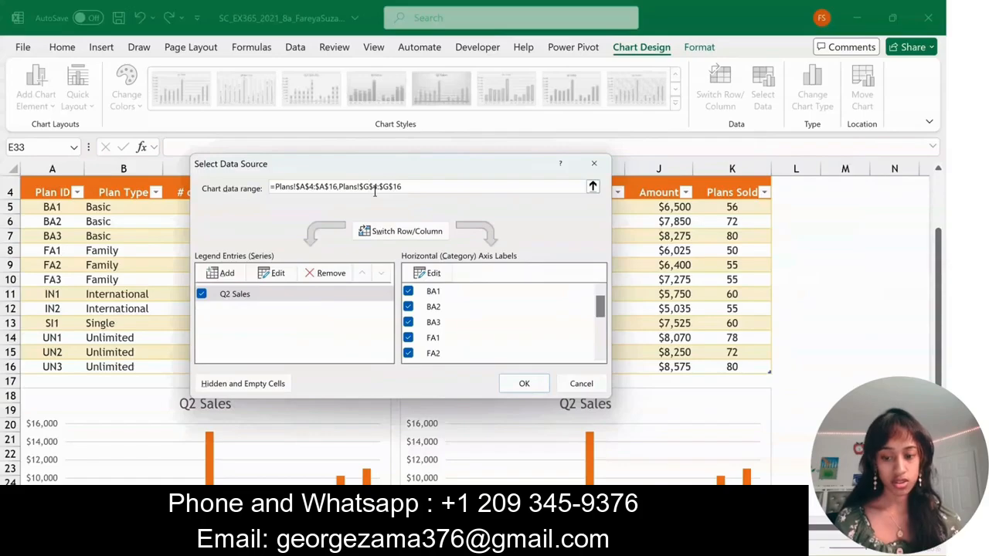
key(BackSpace)
text(F)
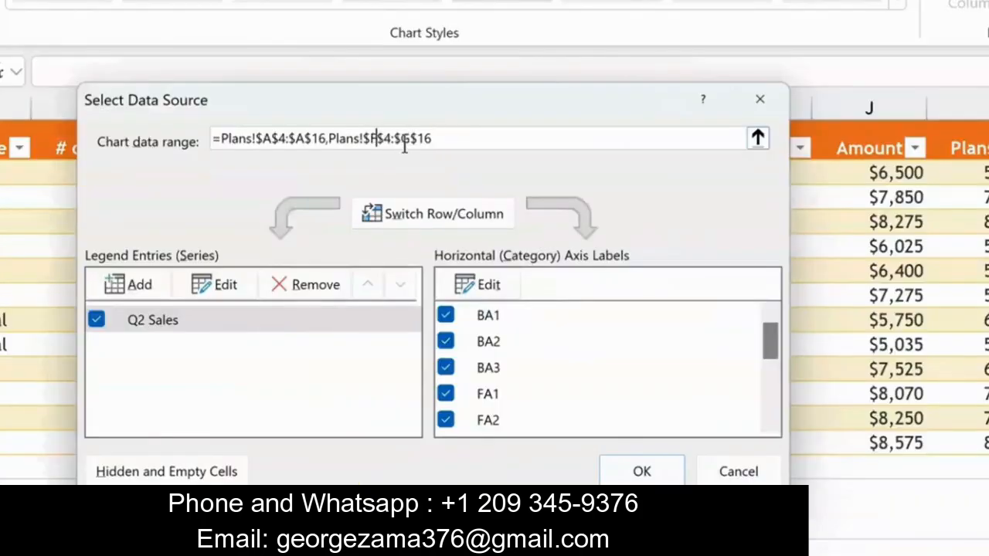
click(409, 142)
key(BackSpace)
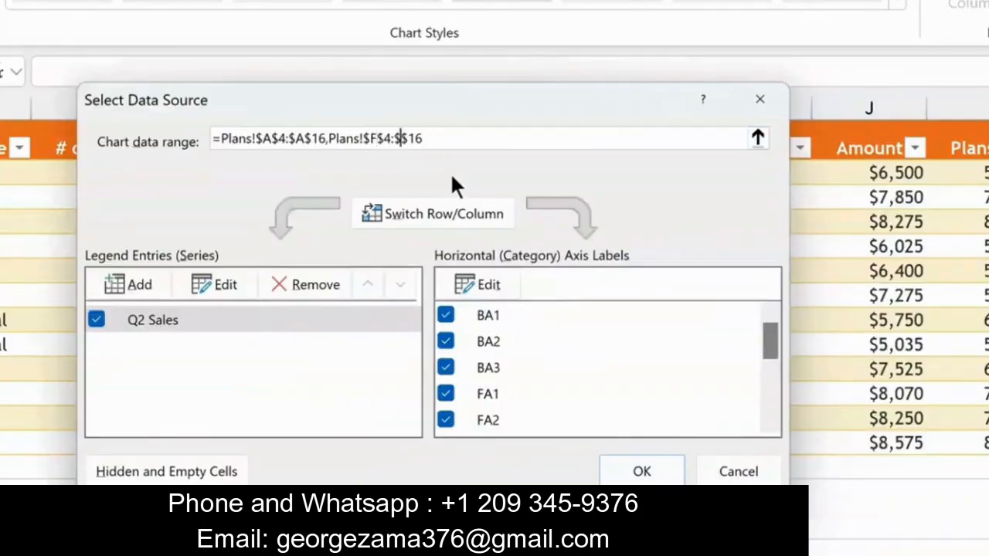
text(F)
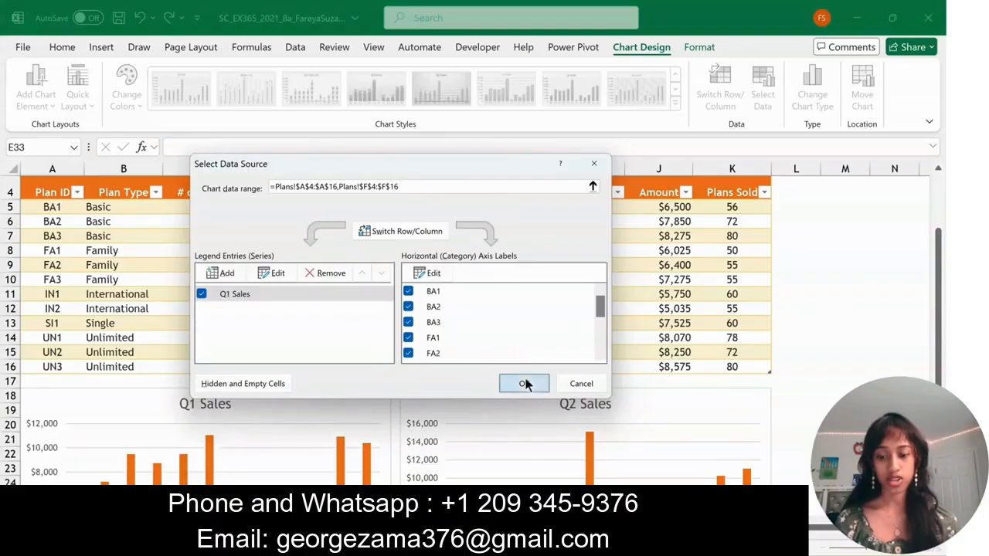
click(525, 384)
scroll(272, 474, down, 3)
click(273, 475)
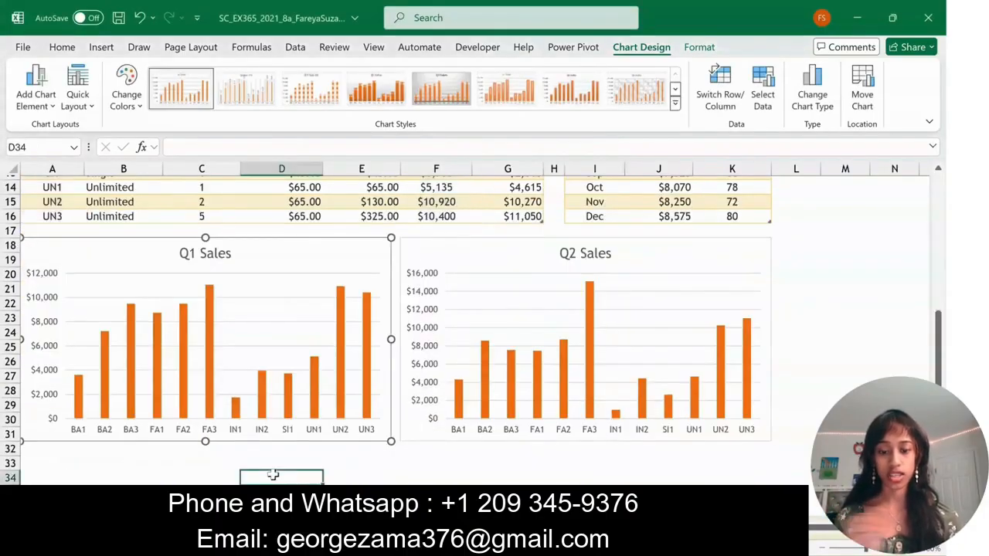
Insert the recommended Scatter chart from the Amount and Plans Sold columns of the 2021 Advertising table, range J4:K16.
click(809, 346)
scroll(809, 346, up, 5)
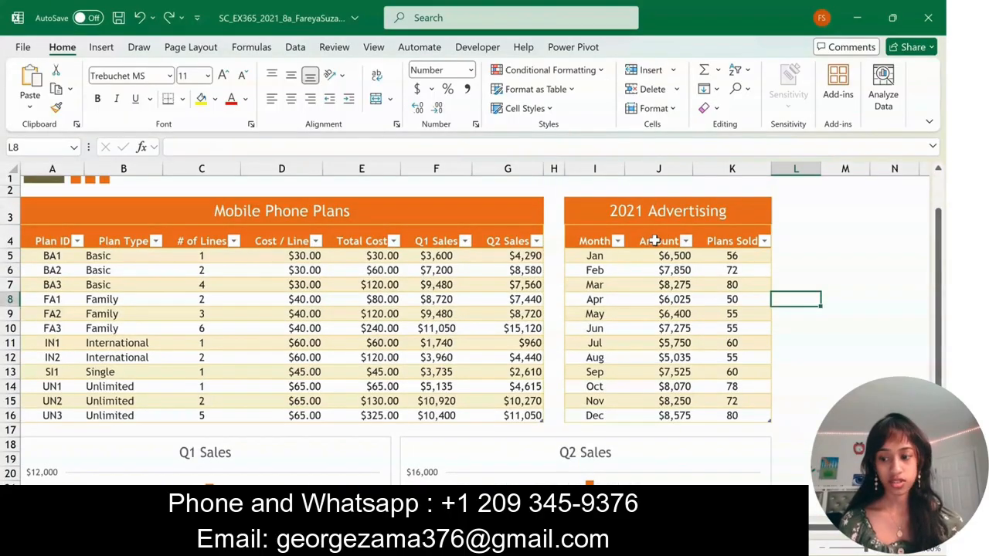
drag(655, 241, 669, 417)
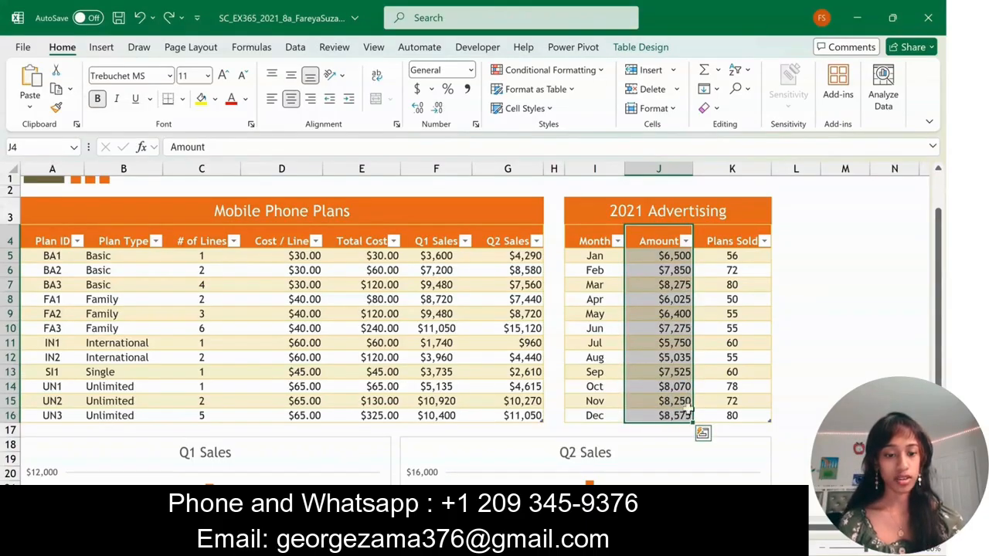
ctrl+click(725, 242)
drag(725, 242, 729, 416)
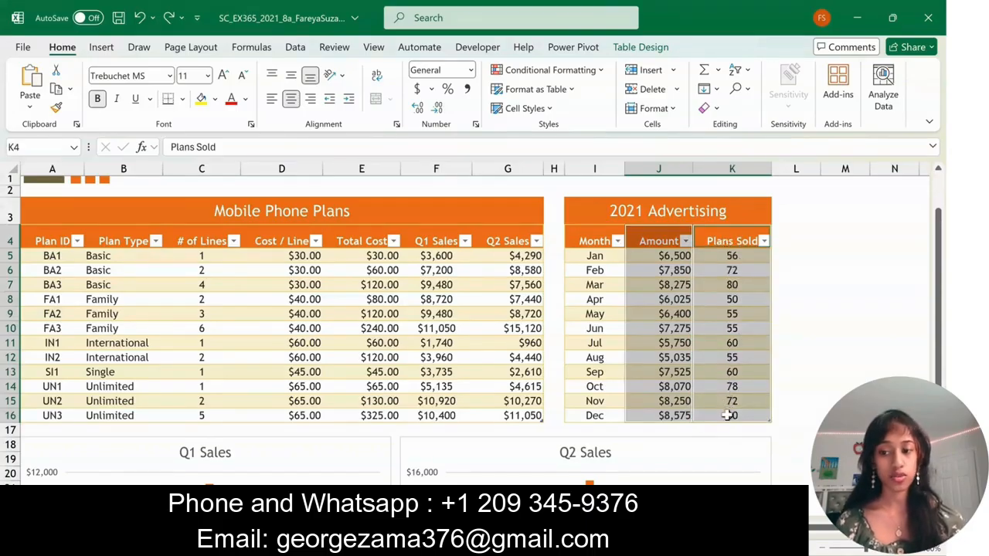
click(100, 48)
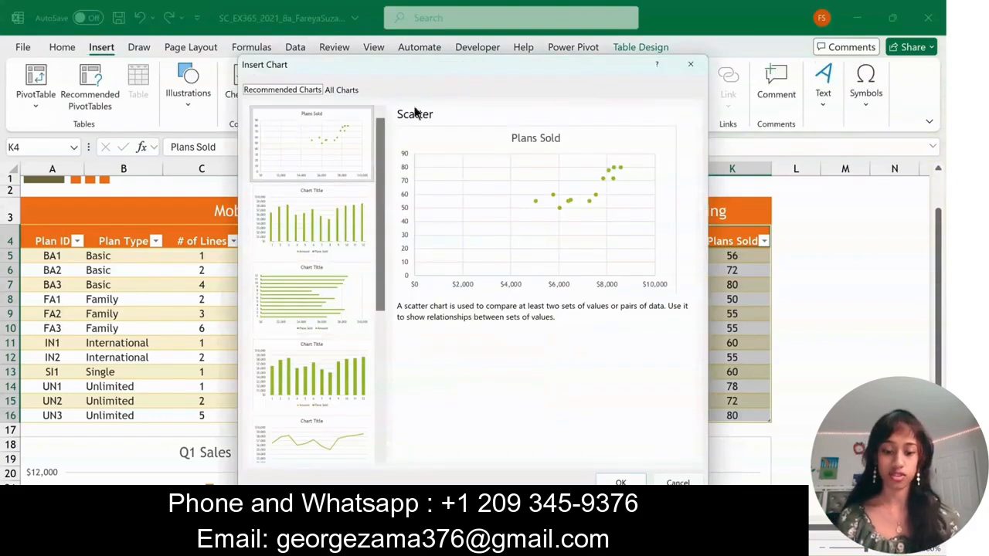
click(621, 482)
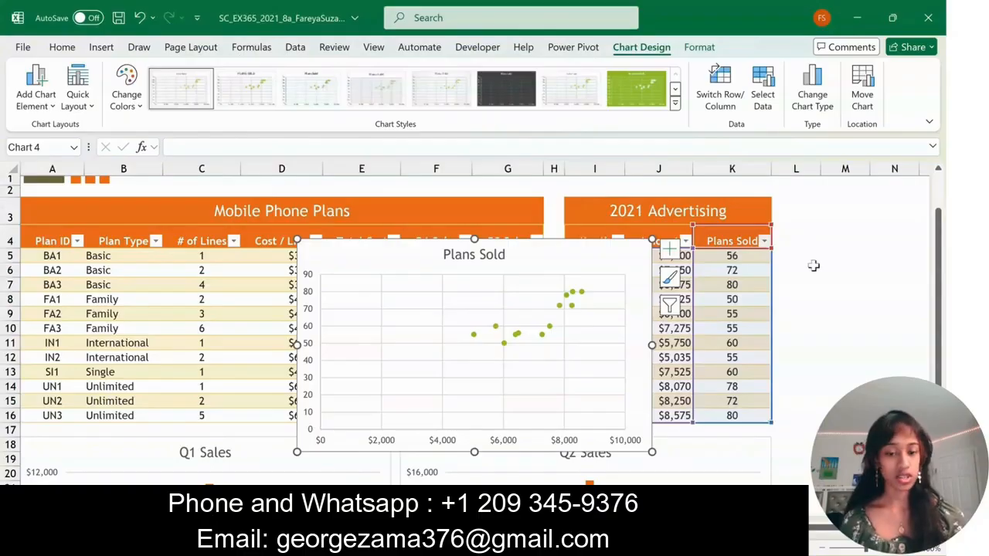
Move the scatter chart beside the 2021 Advertising table and resize it to cover L3:R16.
drag(520, 256, 916, 280)
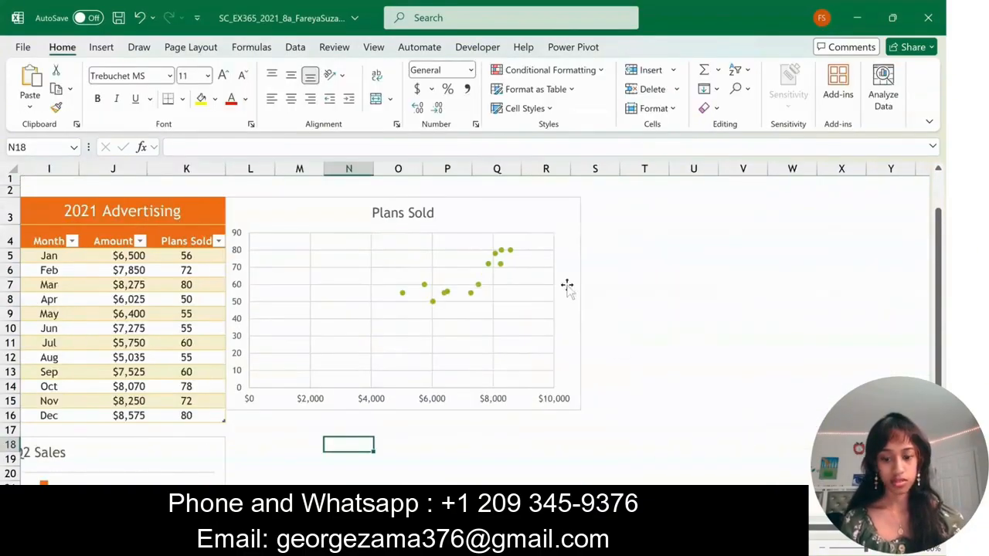
click(567, 285)
drag(581, 410, 571, 423)
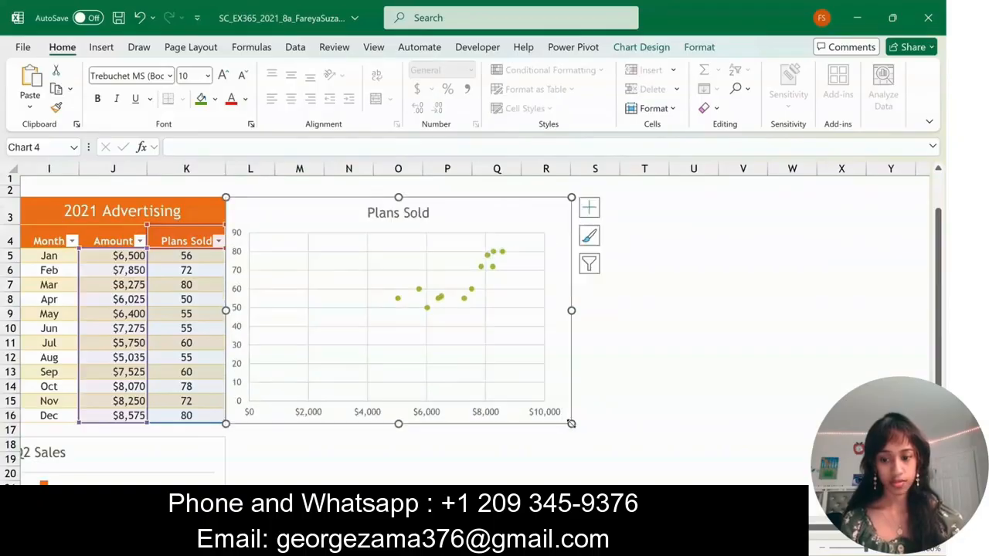
click(601, 399)
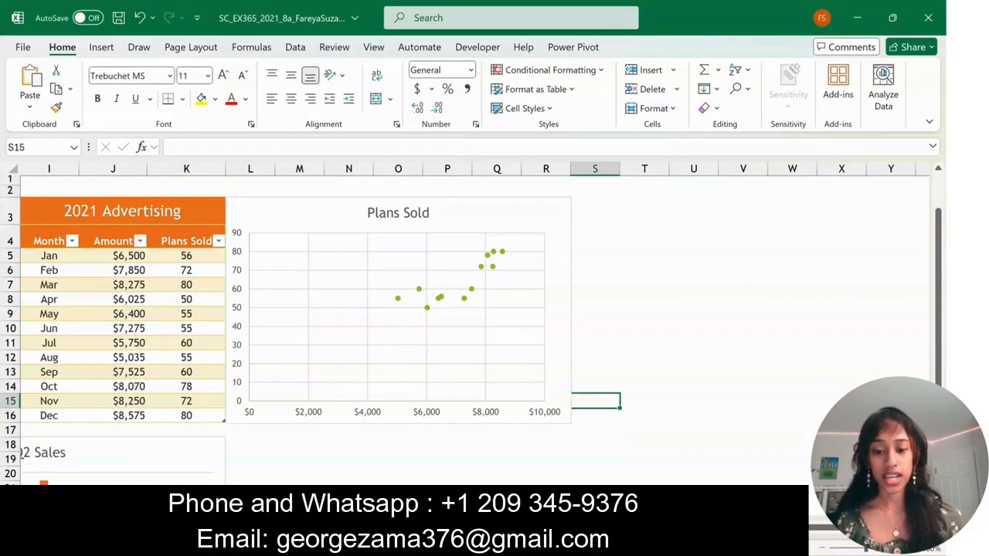
Change the scatter chart's title to "Ad Amount and Plans Sold".
click(415, 212)
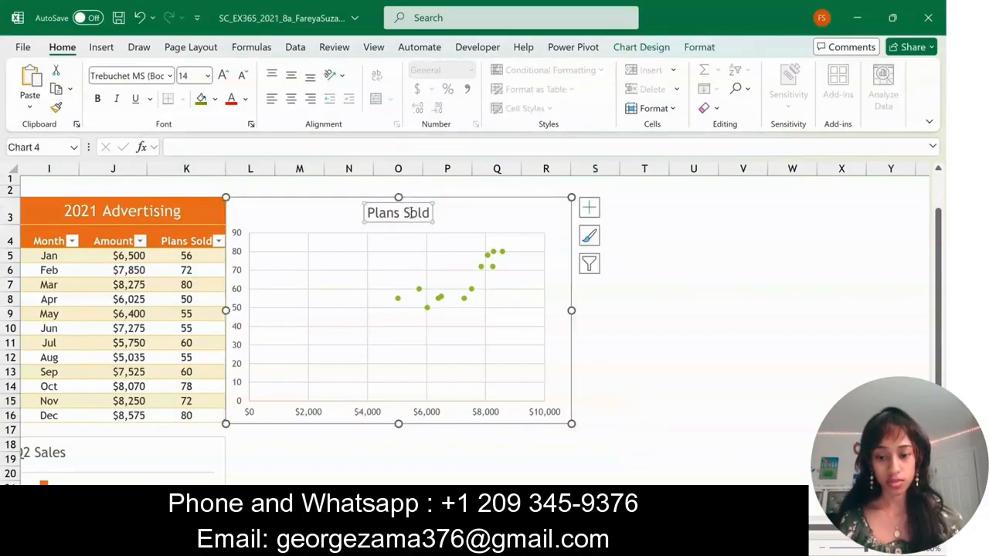
triple_click(386, 212)
text(A)
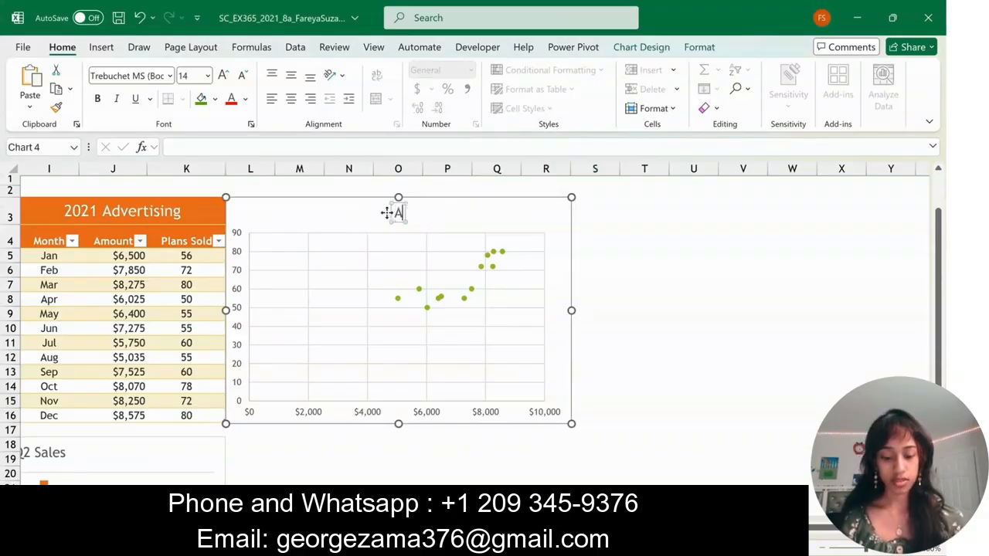
text(d Amount)
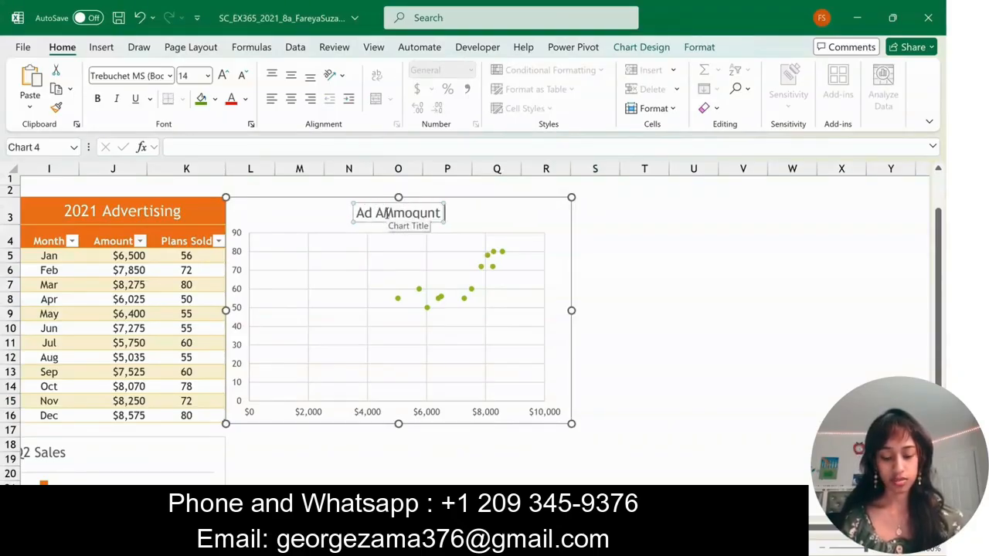
text( and Plans Sold)
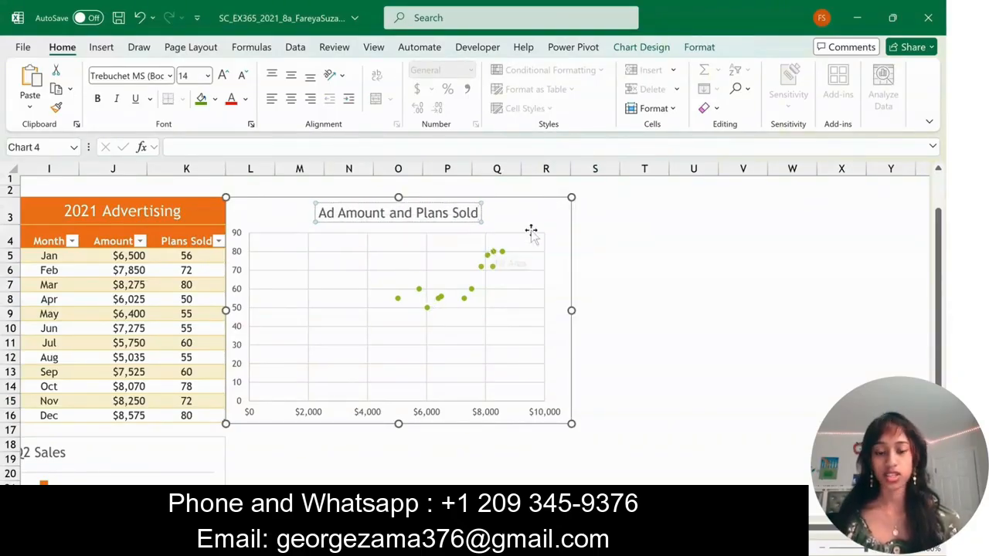
Add a linear trendline to the "Ad Amount and Plans Sold" scatter chart.
click(633, 252)
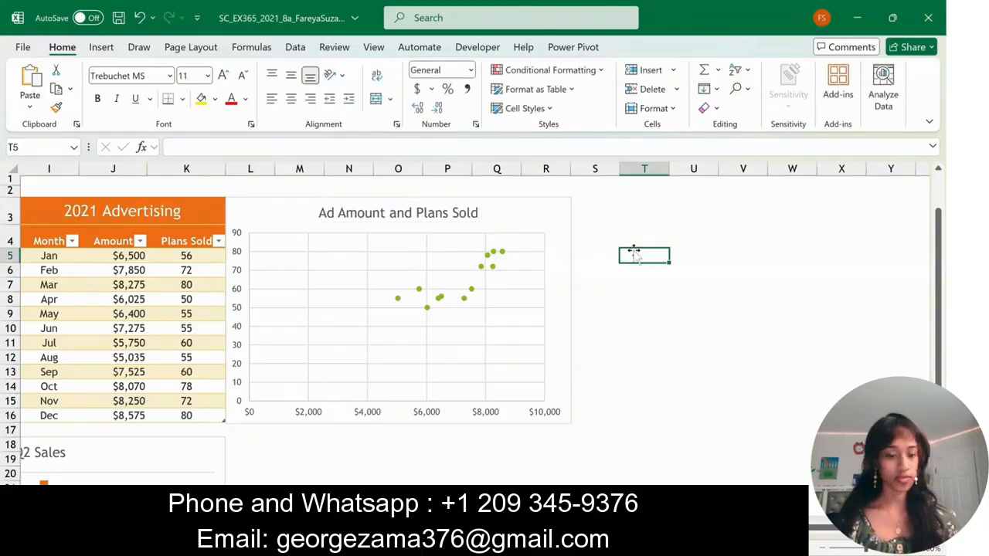
click(550, 213)
click(589, 209)
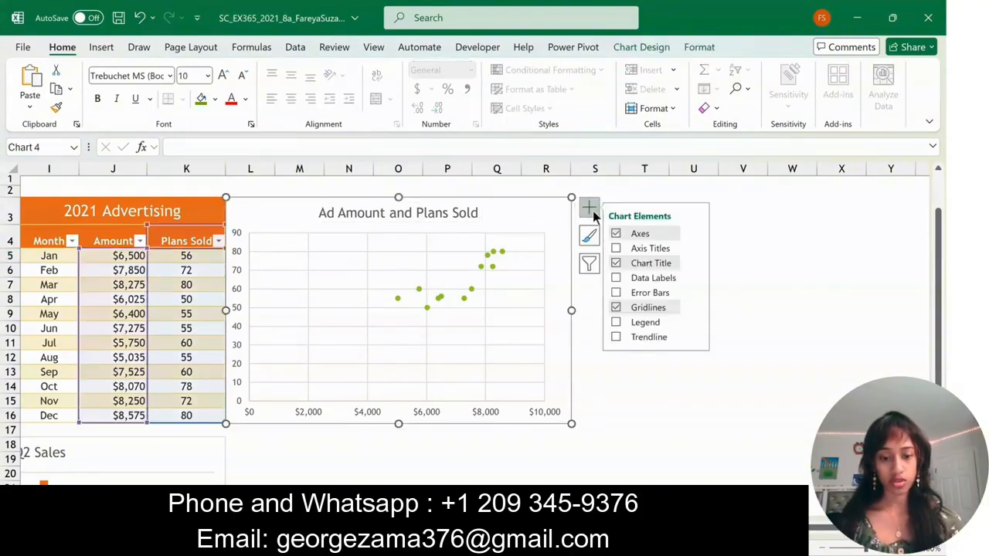
click(695, 337)
click(727, 349)
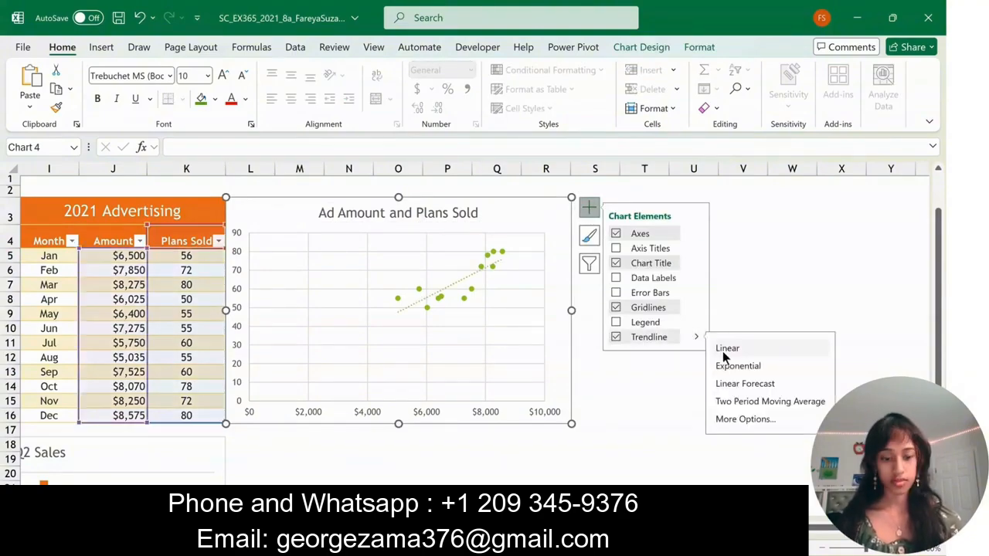
click(658, 373)
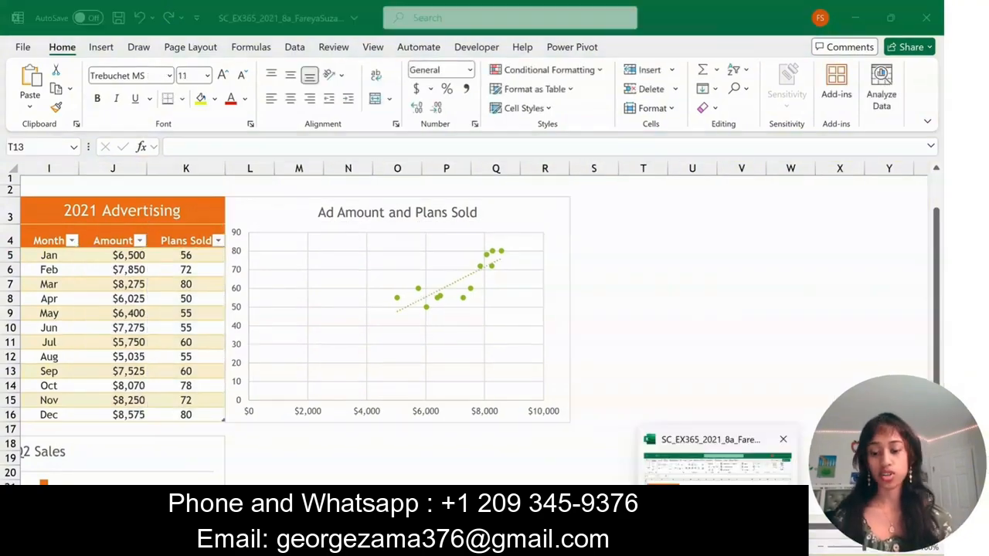
click(344, 450)
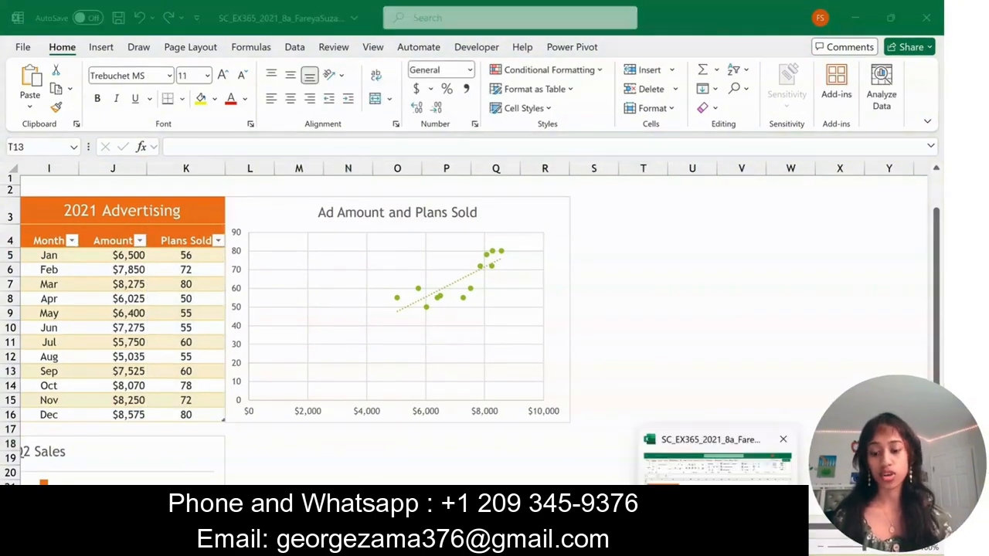
click(345, 450)
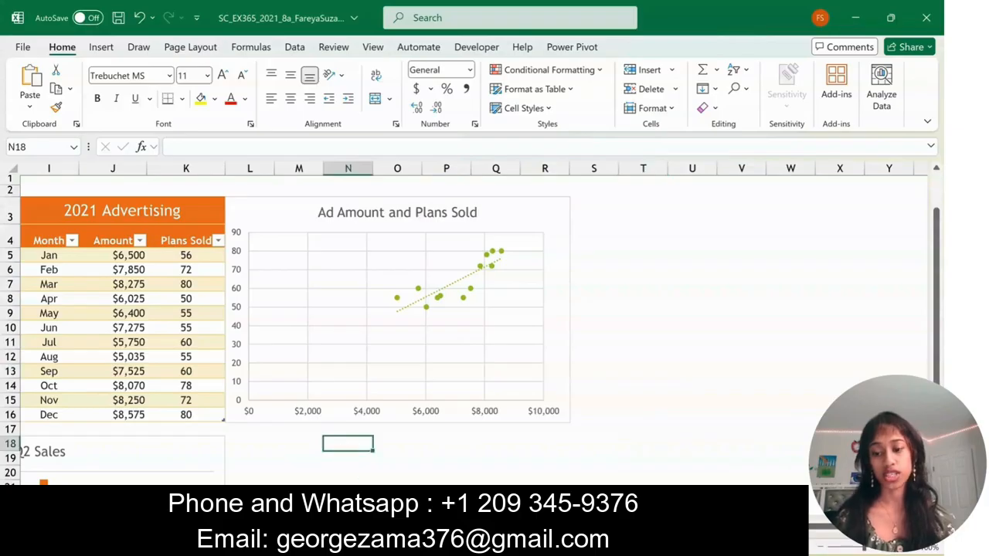
Insert the recommended "Sum of Payment by State" PivotTable from the Mobile Phone Customers table on a new worksheet.
key(ctrl+Page_Down)
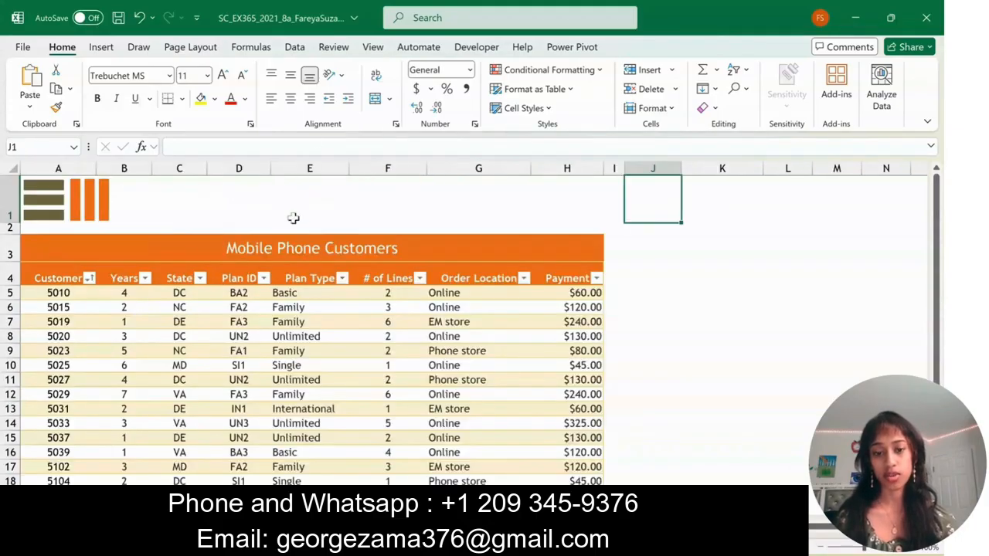
scroll(298, 224, down, 1)
click(265, 292)
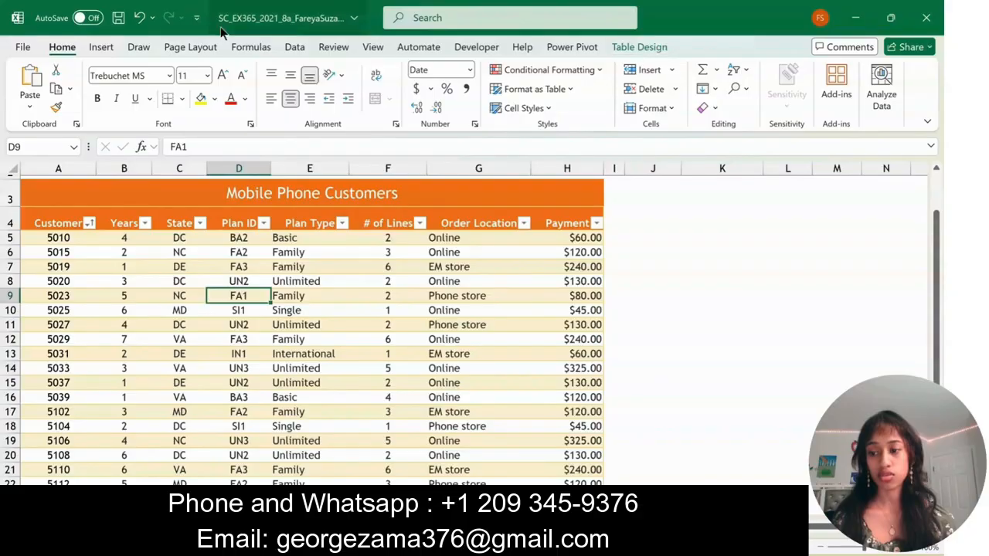
click(100, 47)
click(87, 111)
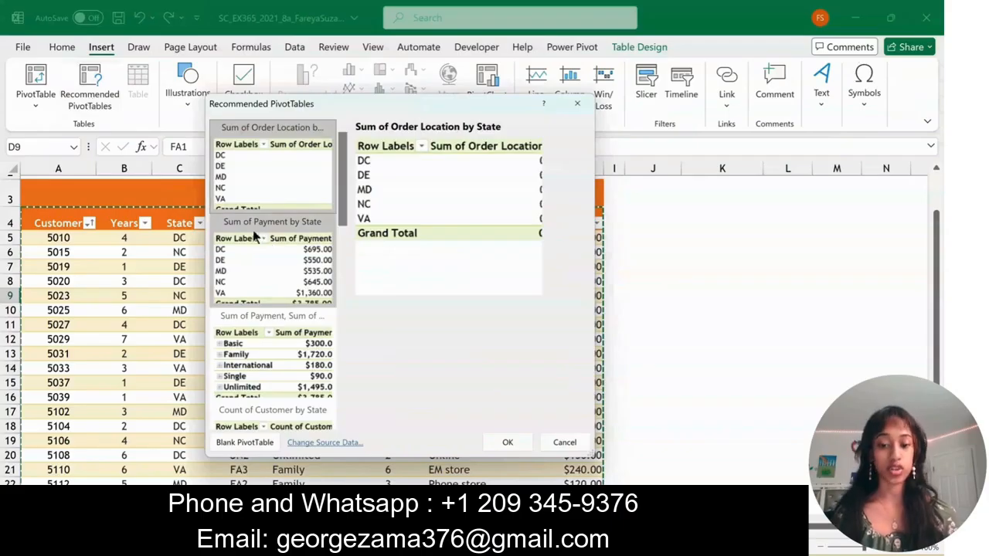
click(308, 236)
click(507, 442)
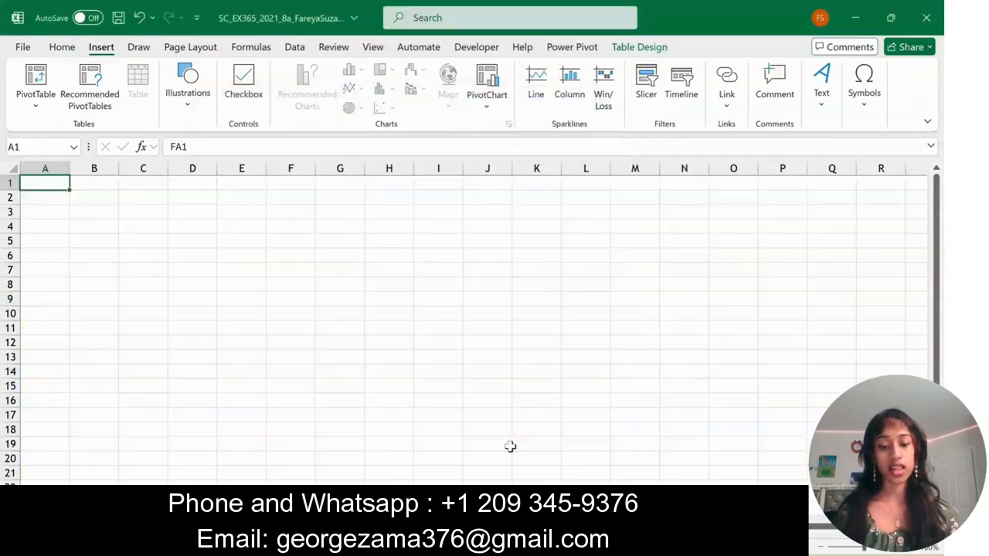
right_click(255, 506)
click(291, 333)
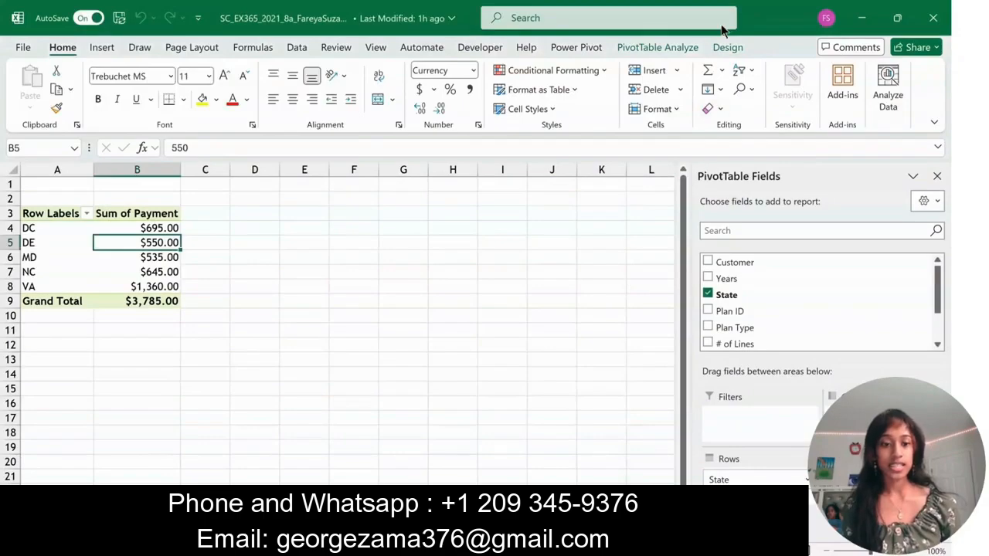
Apply the orange PivotTable style from the second row of the Medium group to the payments PivotTable.
click(730, 47)
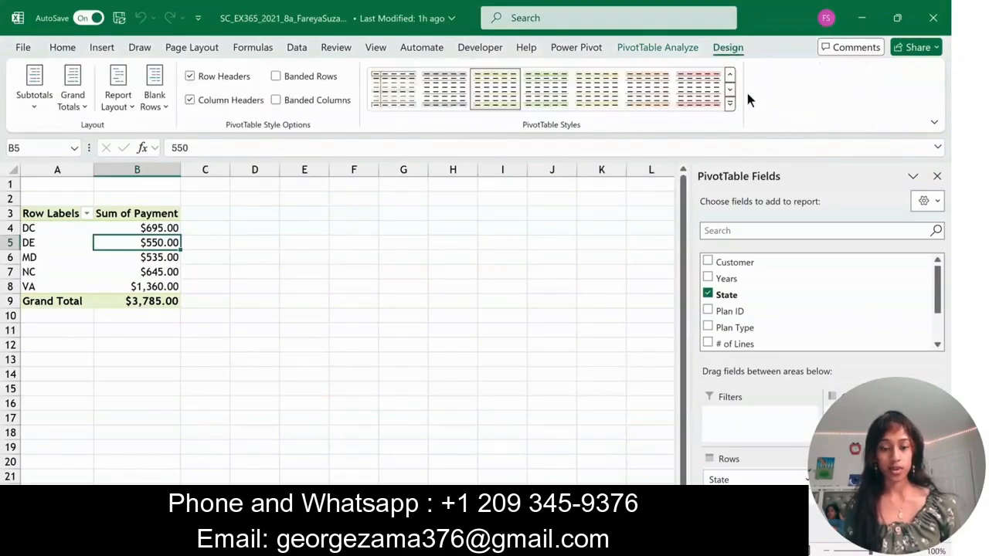
click(729, 103)
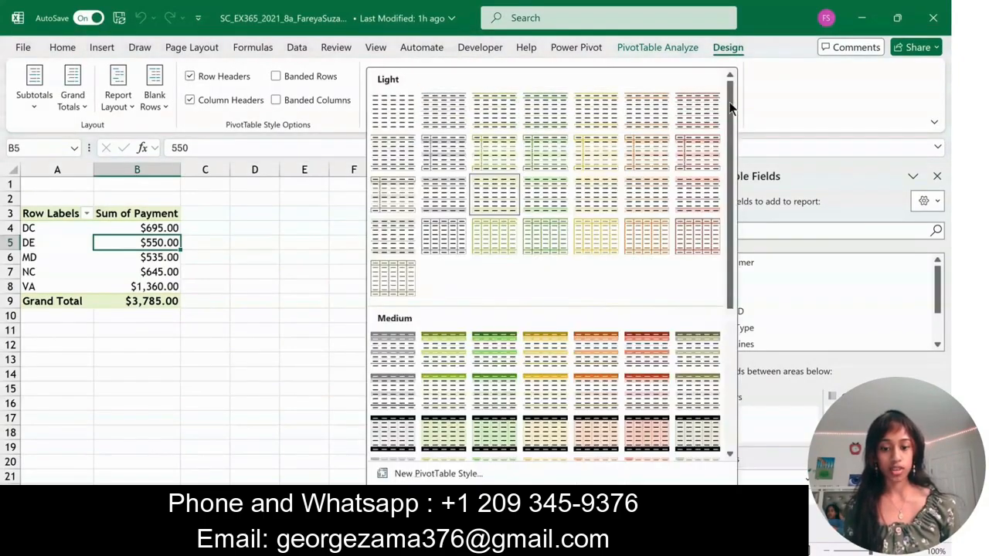
key(Escape)
click(729, 103)
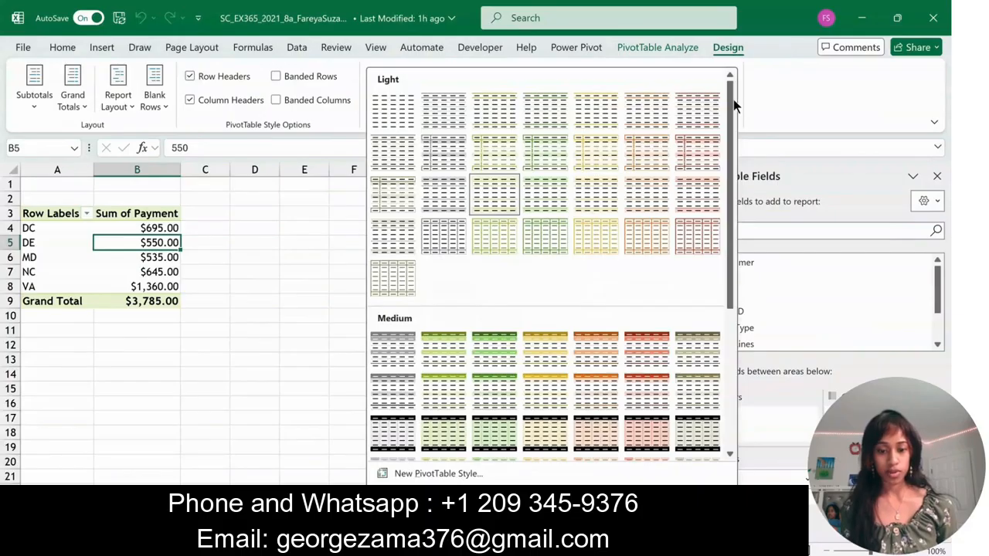
drag(734, 99, 596, 247)
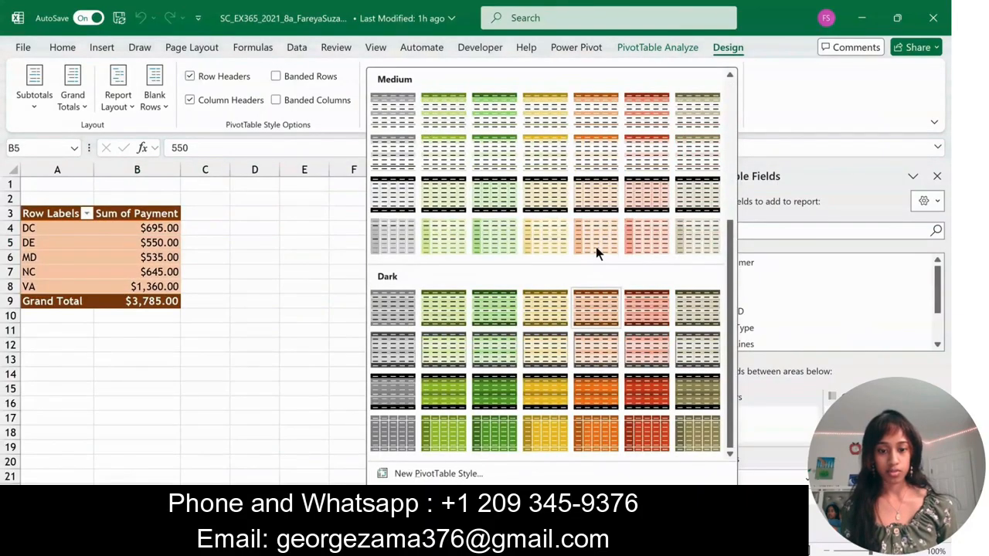
scroll(596, 247, up, 3)
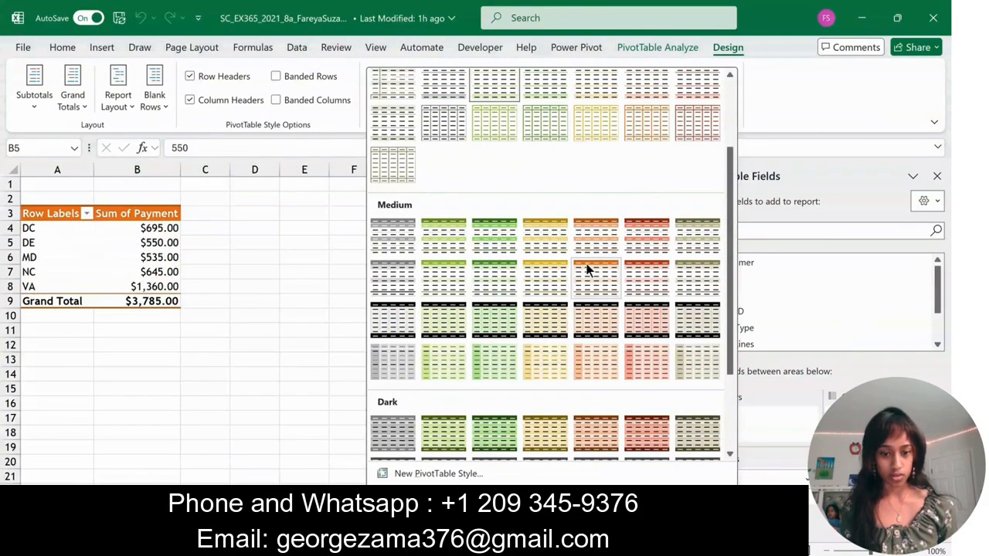
click(588, 267)
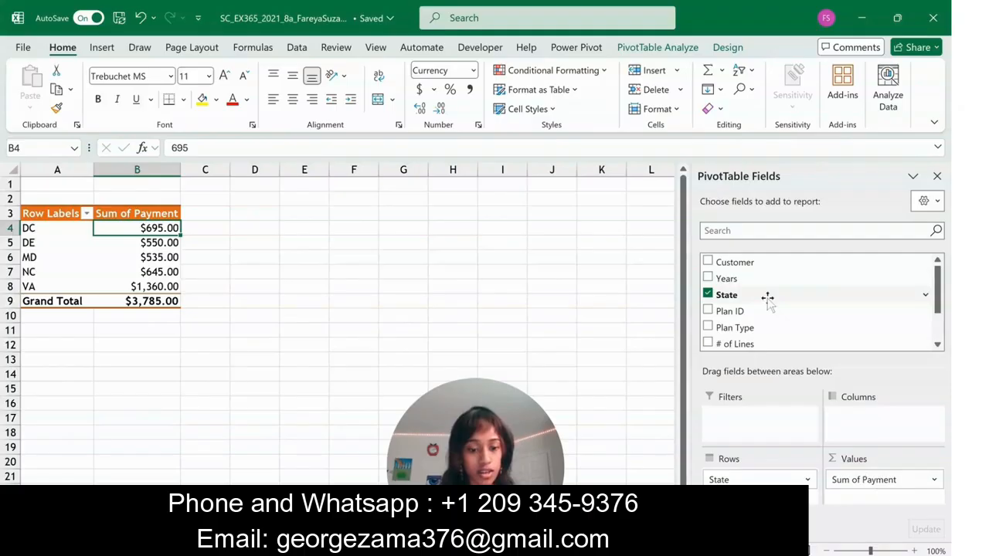
Add the Payment field to the PivotTable's values a second time and summarize that copy by Average.
scroll(768, 300, down, 2)
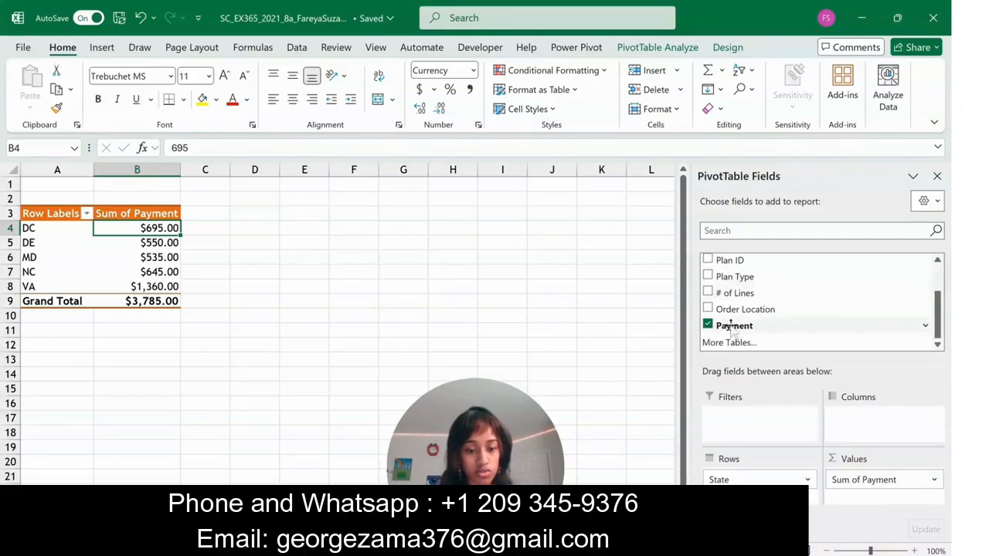
drag(732, 330, 853, 488)
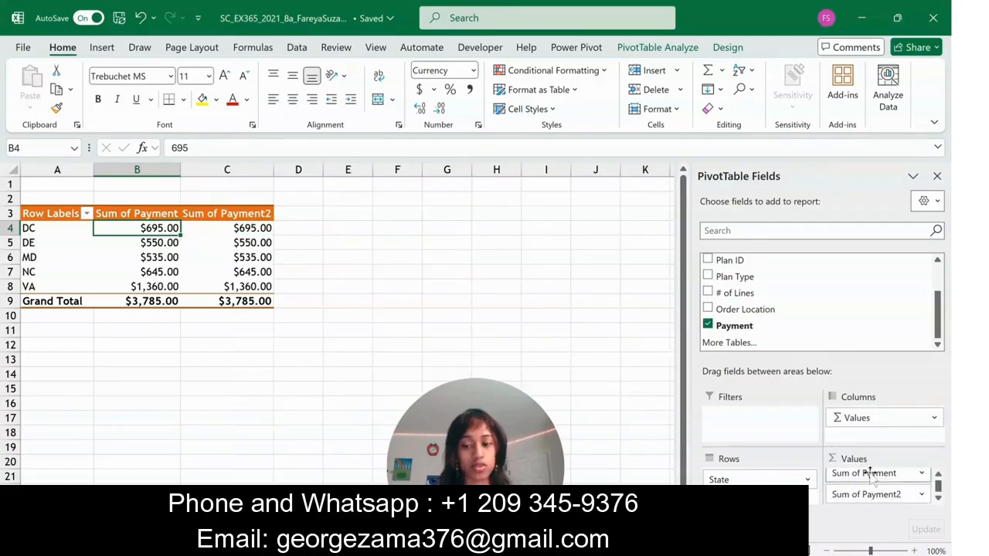
click(923, 495)
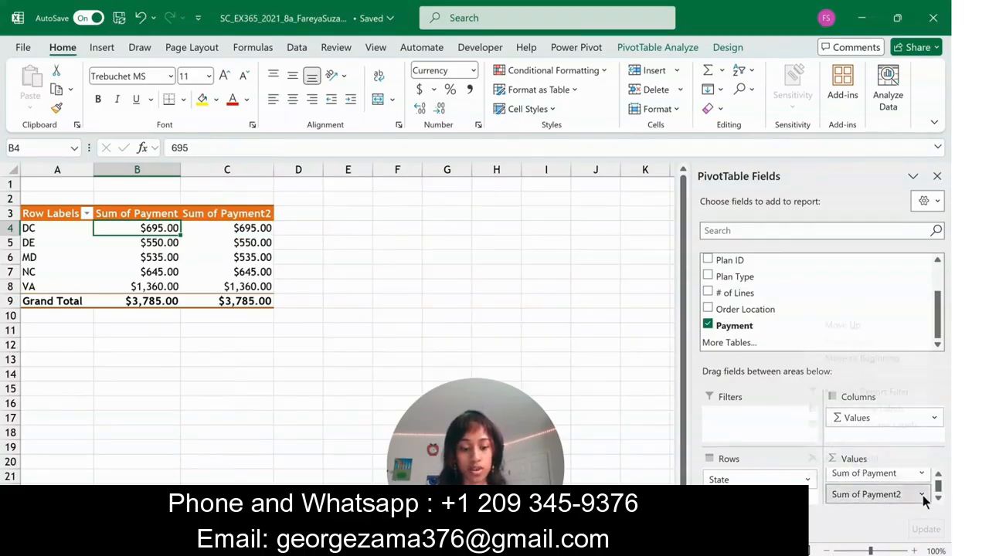
click(868, 475)
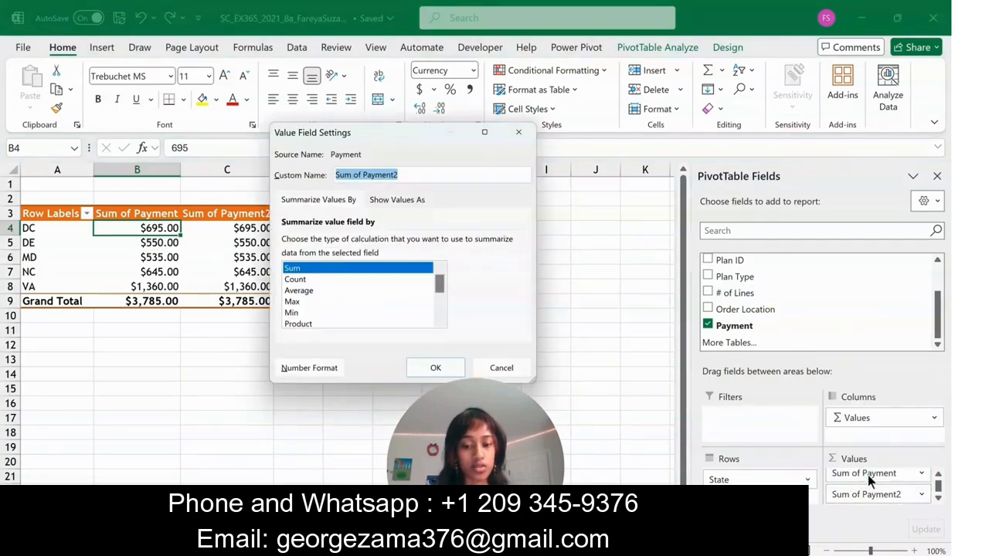
click(300, 291)
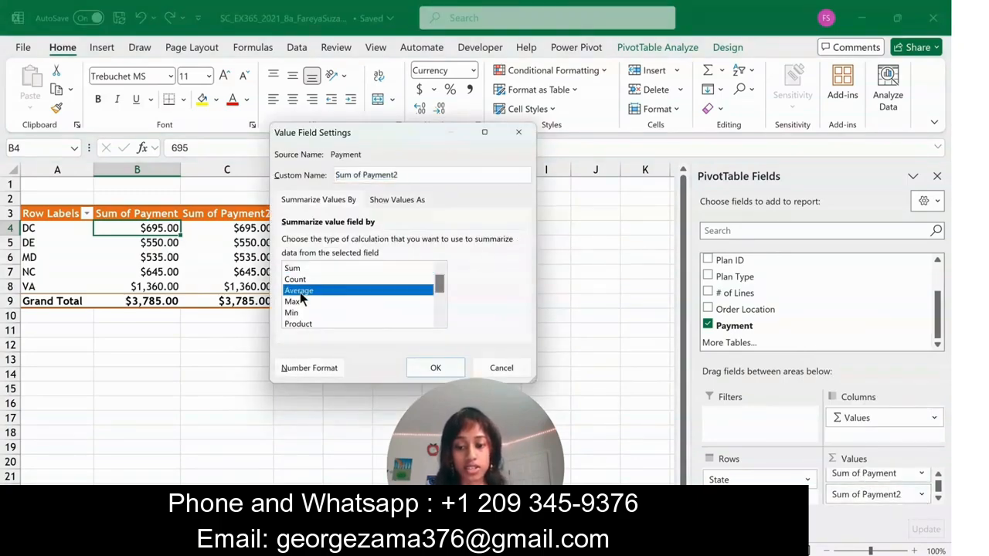
click(436, 368)
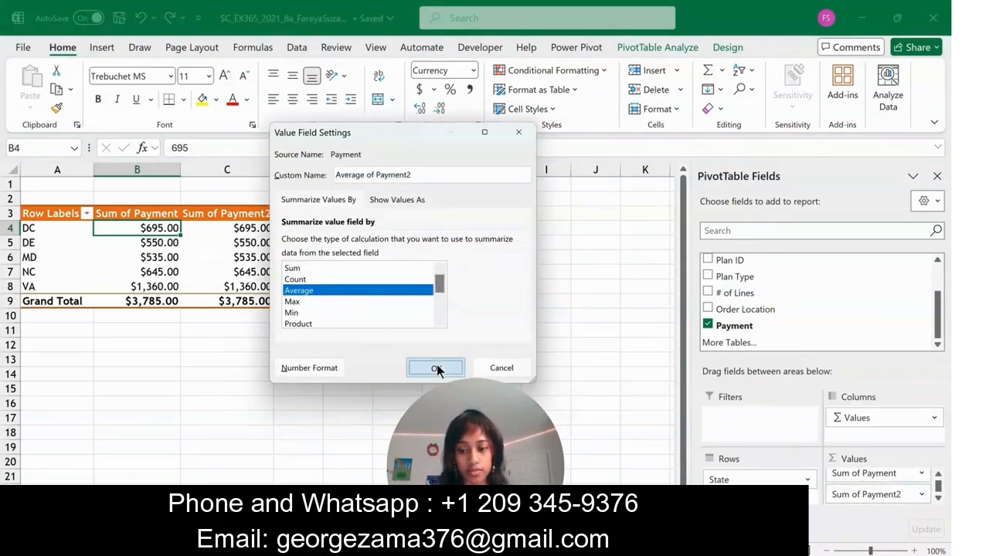
click(332, 260)
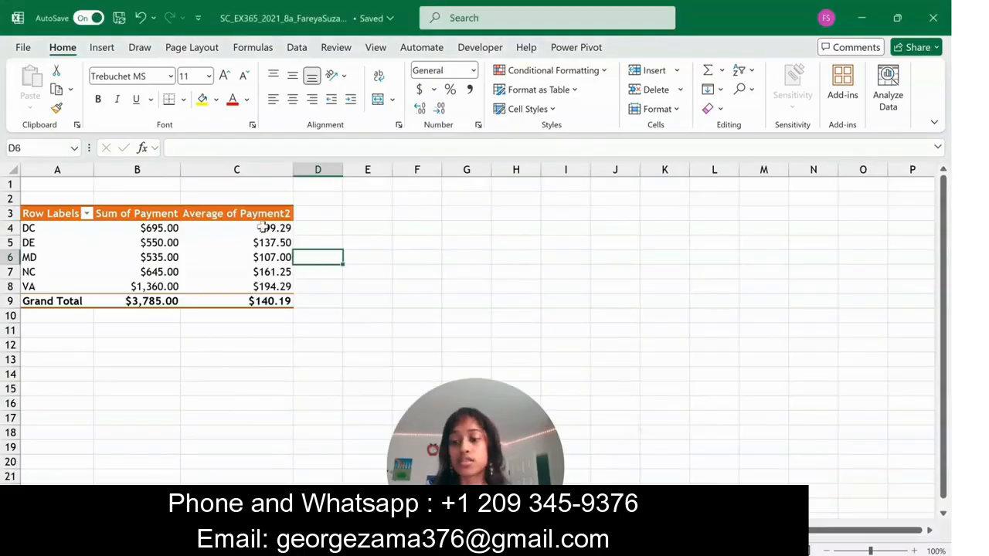
Format the PivotTable's payment columns, B3:C9, as Currency with no decimal places.
drag(143, 214, 261, 300)
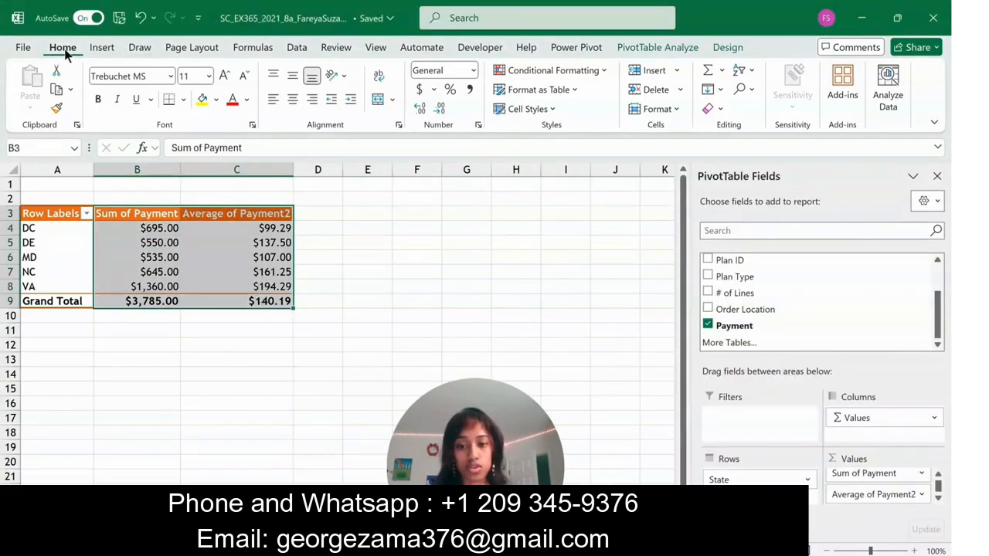
click(475, 71)
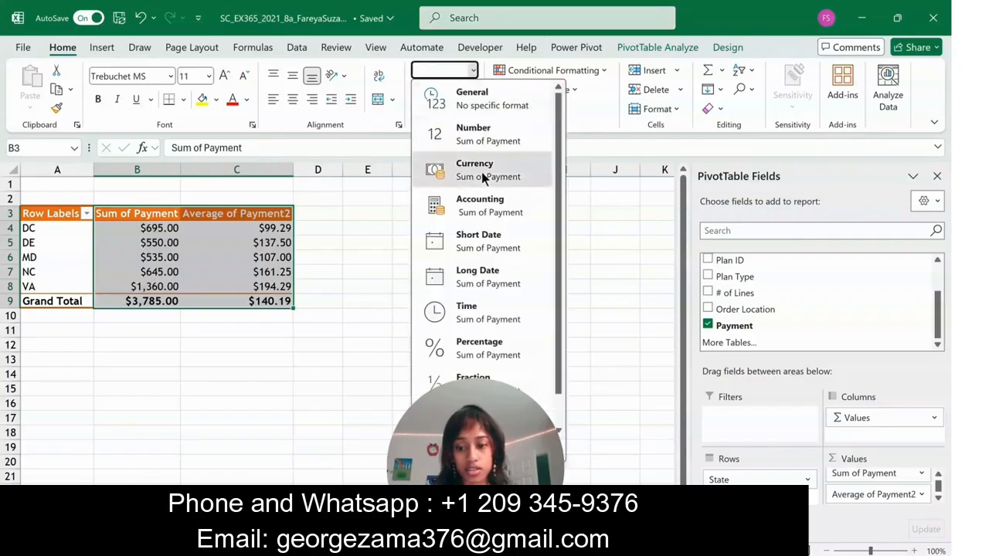
click(482, 171)
click(440, 109)
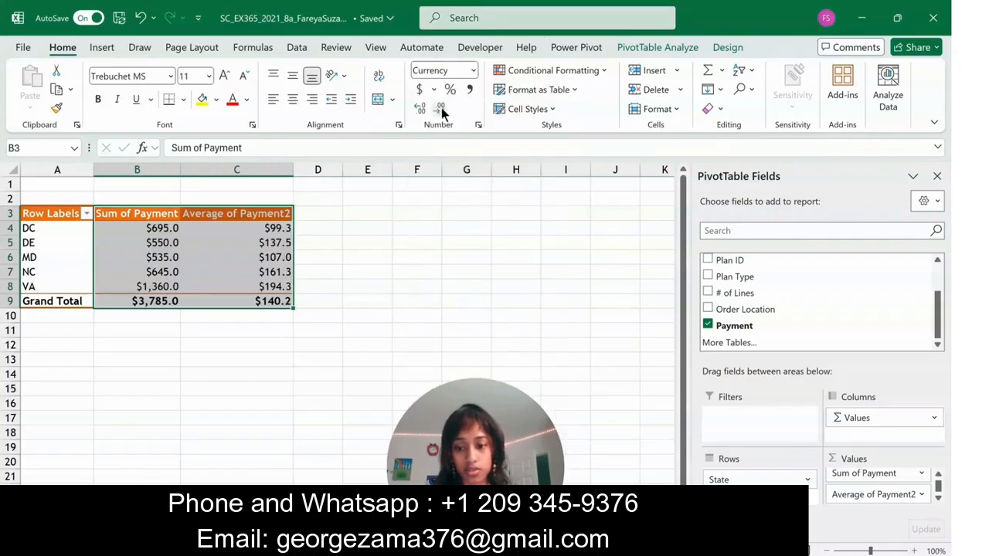
click(440, 110)
click(337, 317)
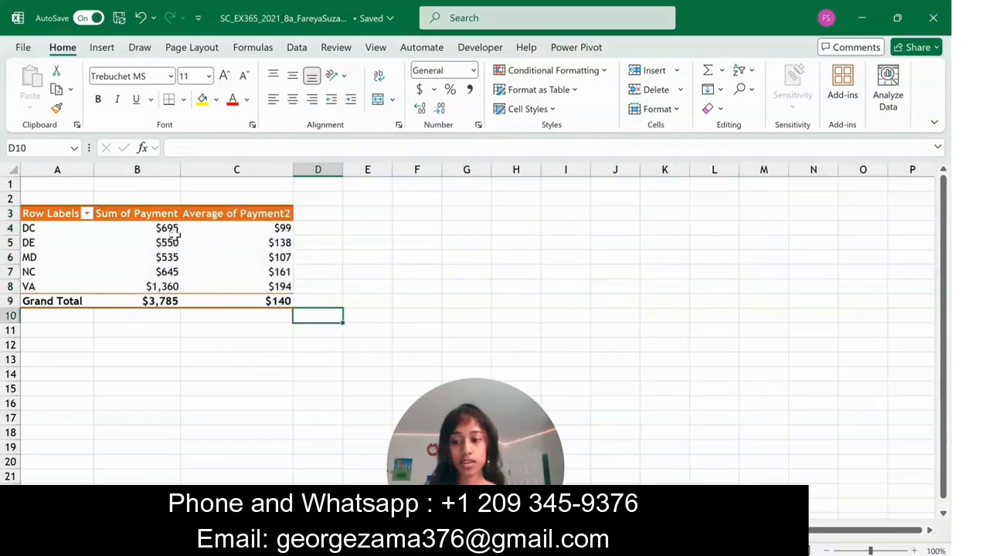
Change the PivotTable heading in cell B3 to "Total Payments".
click(157, 216)
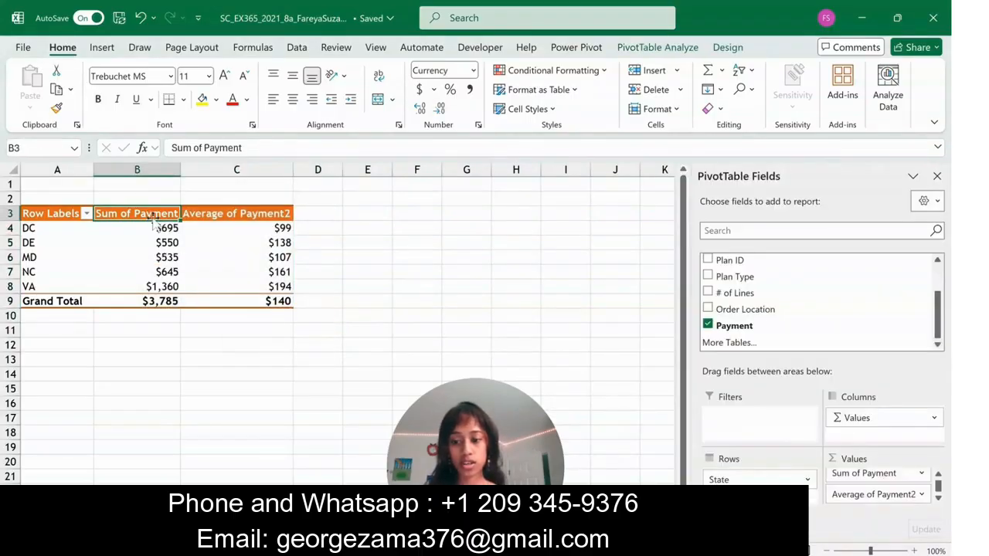
click(269, 152)
key(ctrl+shift+Left)
key(ctrl+shift+Left)
key(ctrl+shift+Left)
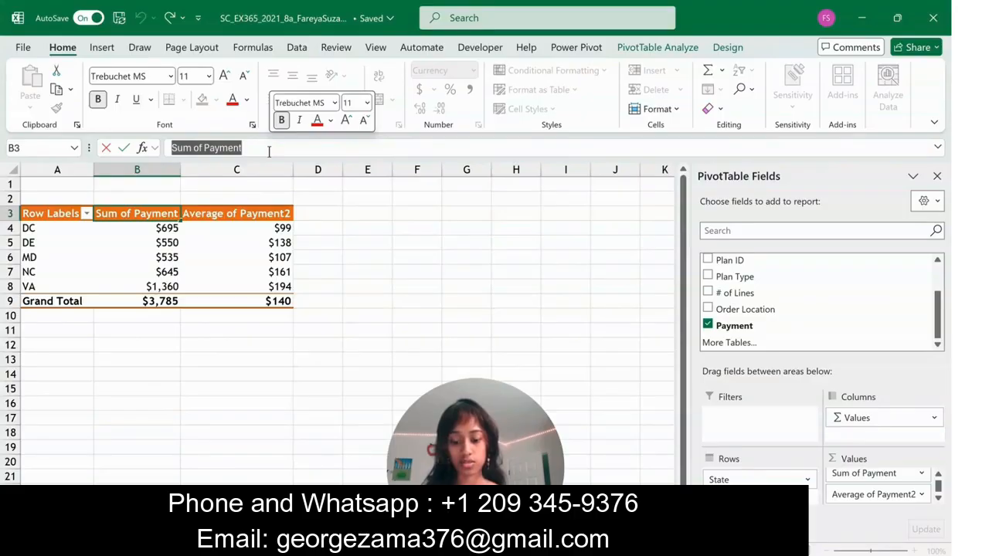
text(Total)
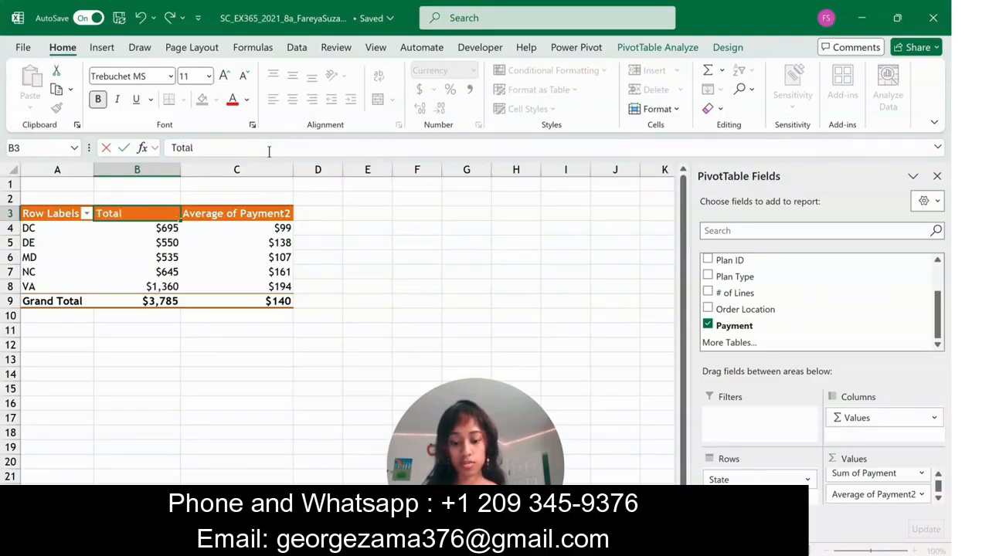
text( Payments)
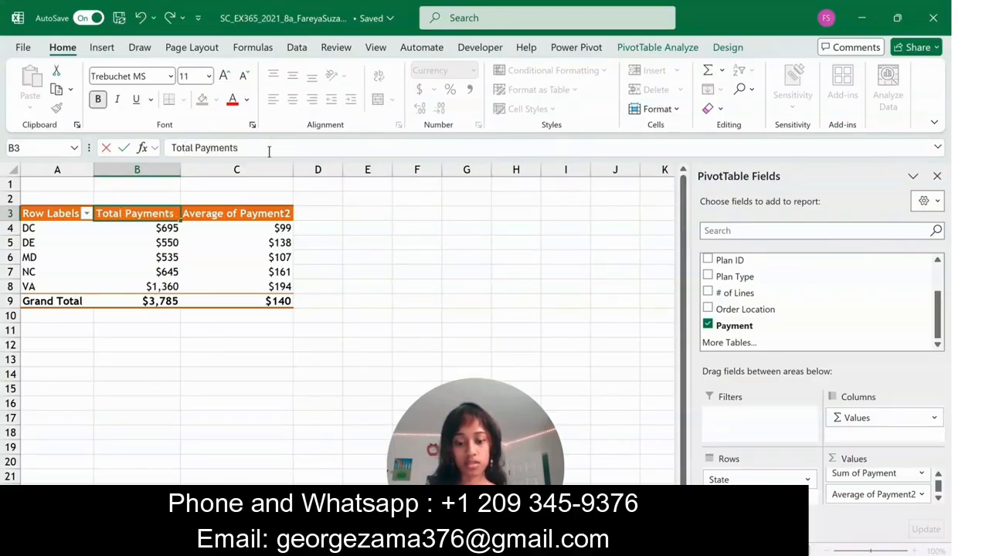
Change the PivotTable heading in cell C3 to "Average Payement".
click(229, 218)
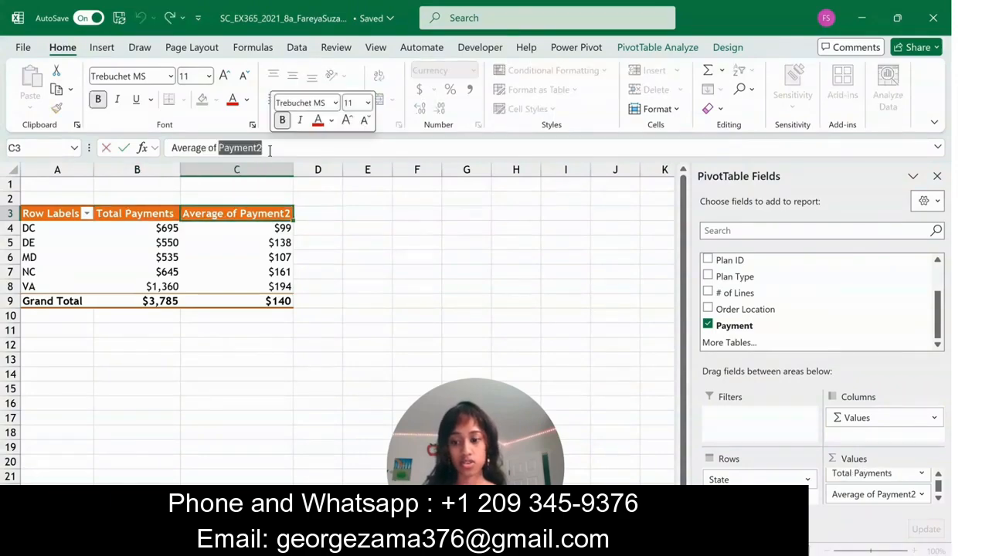
key(BackSpace)
key(BackSpace)
key(BackSpace)
key(BackSpace)
text(Payements)
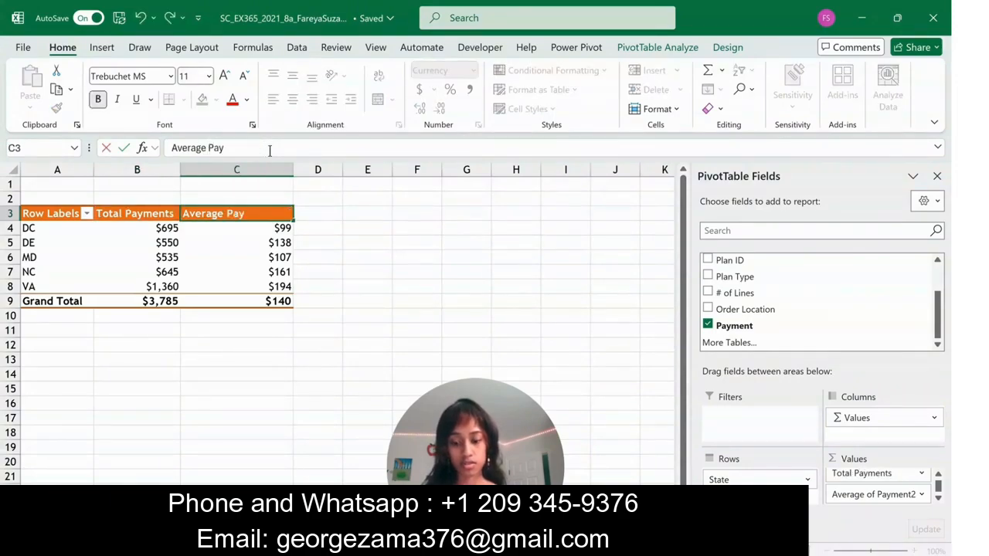
key(Return)
click(266, 147)
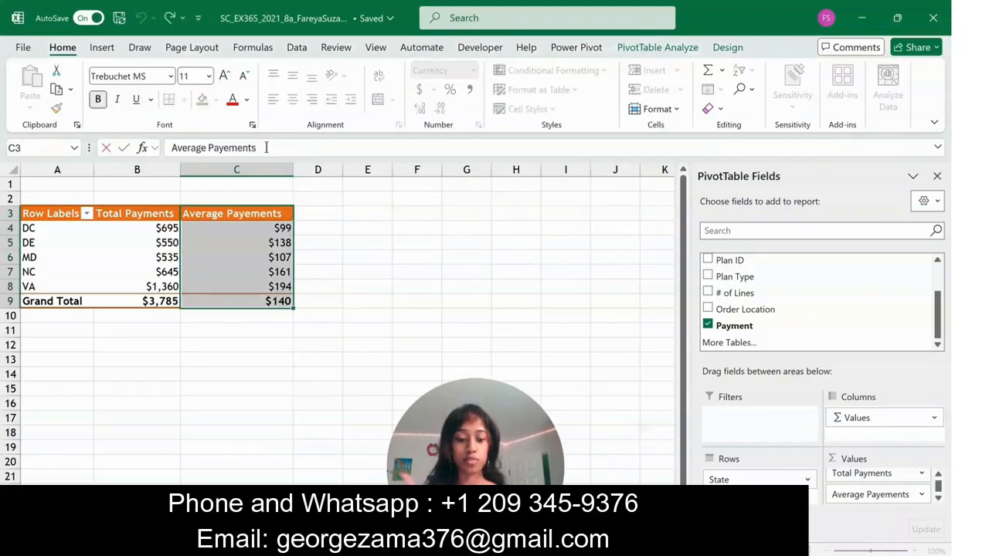
key(BackSpace)
key(Return)
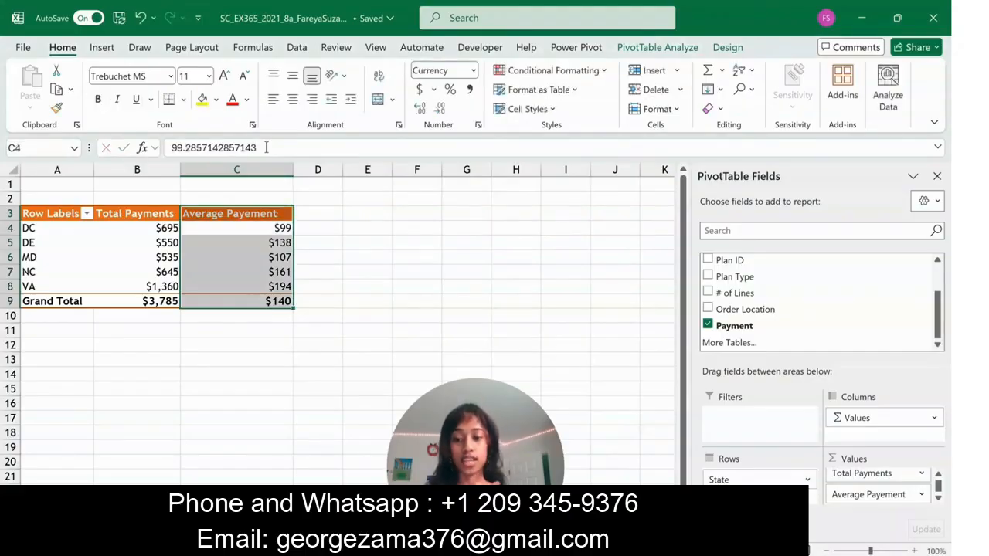
click(444, 301)
key(Left)
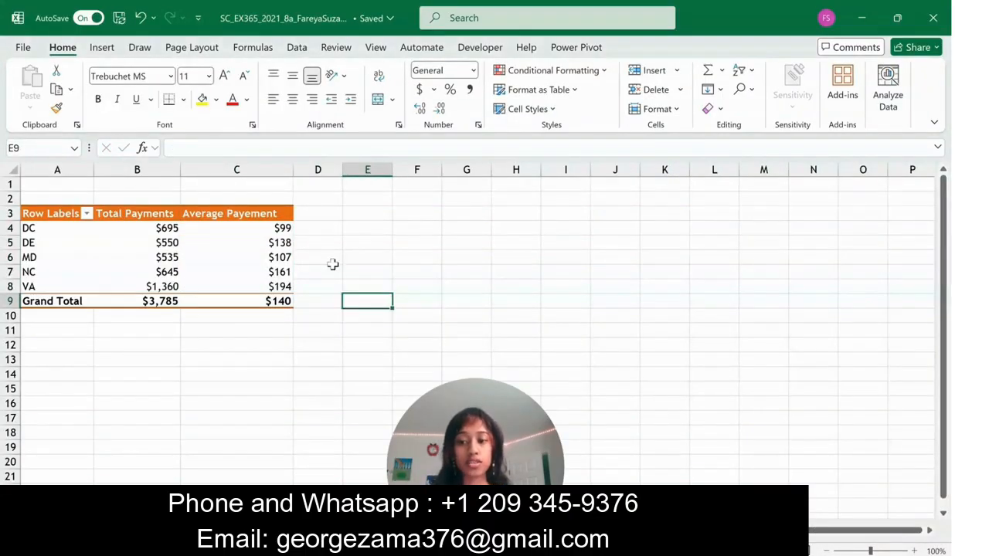
Insert a Combo PivotChart with Total Payments as Clustered Column and the average payment series as Line on the secondary axis.
click(137, 243)
click(103, 47)
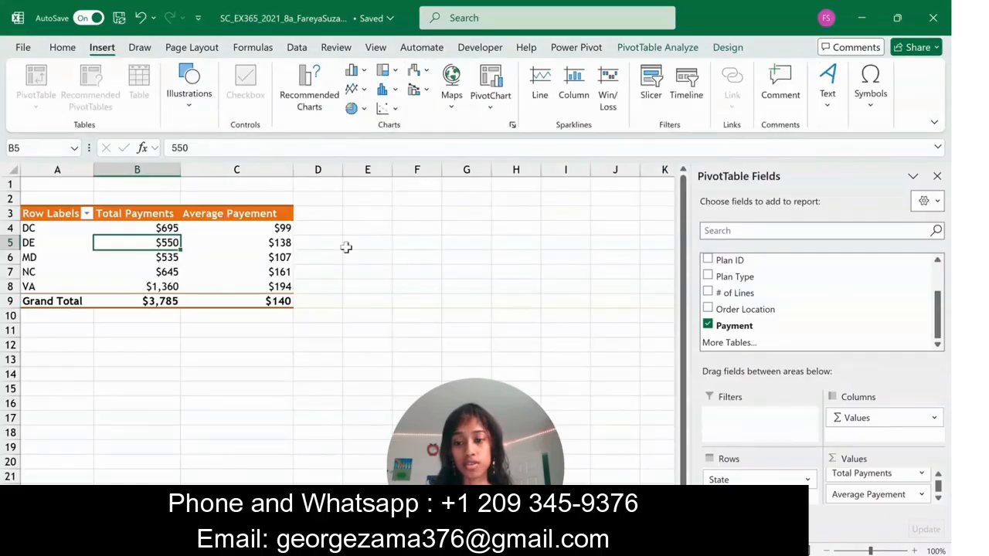
click(316, 90)
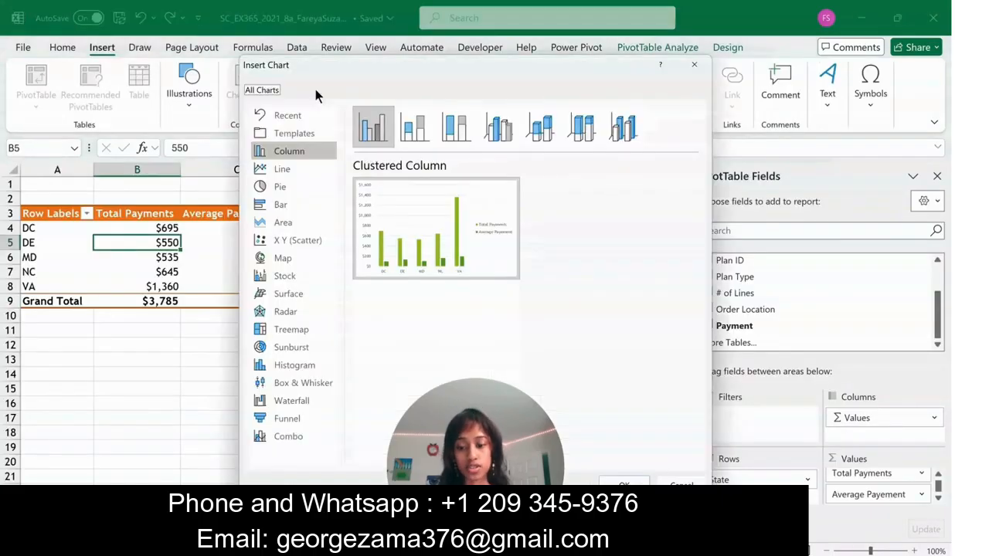
click(273, 436)
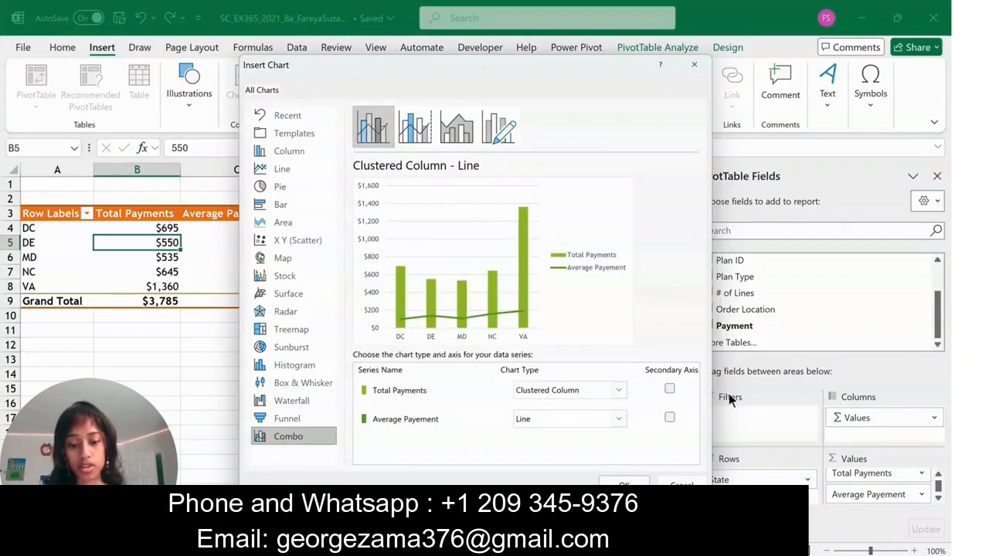
click(670, 418)
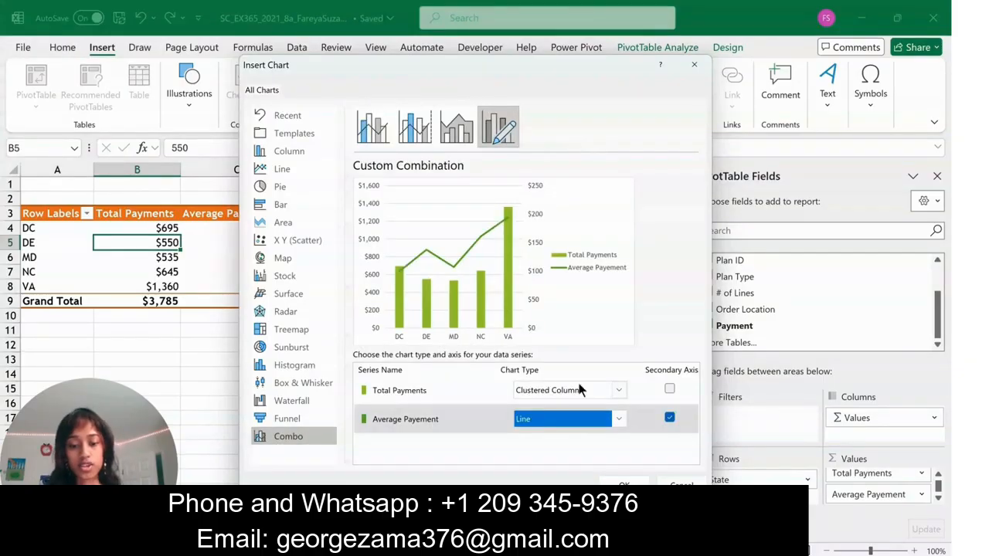
click(624, 487)
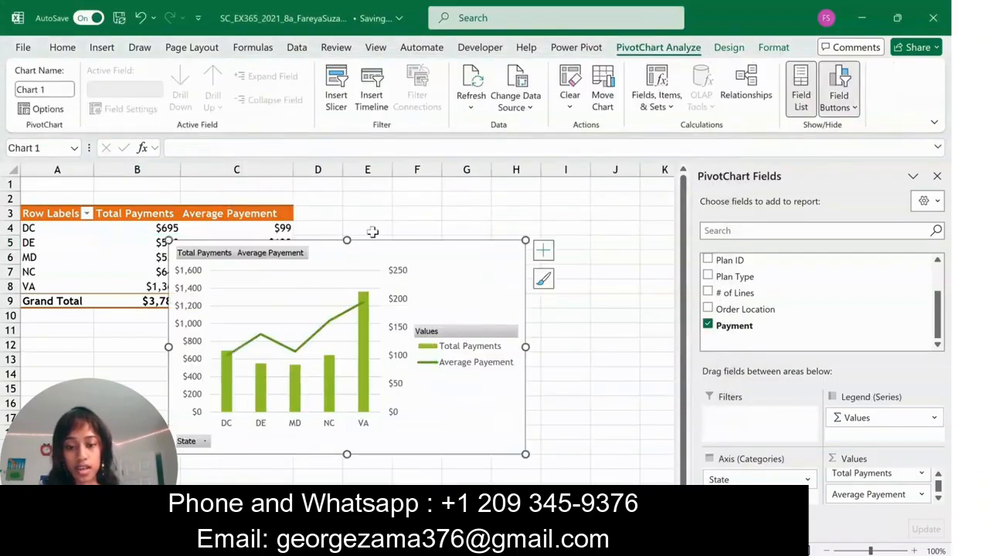
Move the PivotChart beside the PivotTable so its upper-left corner is in D3, and hide the field list.
drag(374, 259, 507, 223)
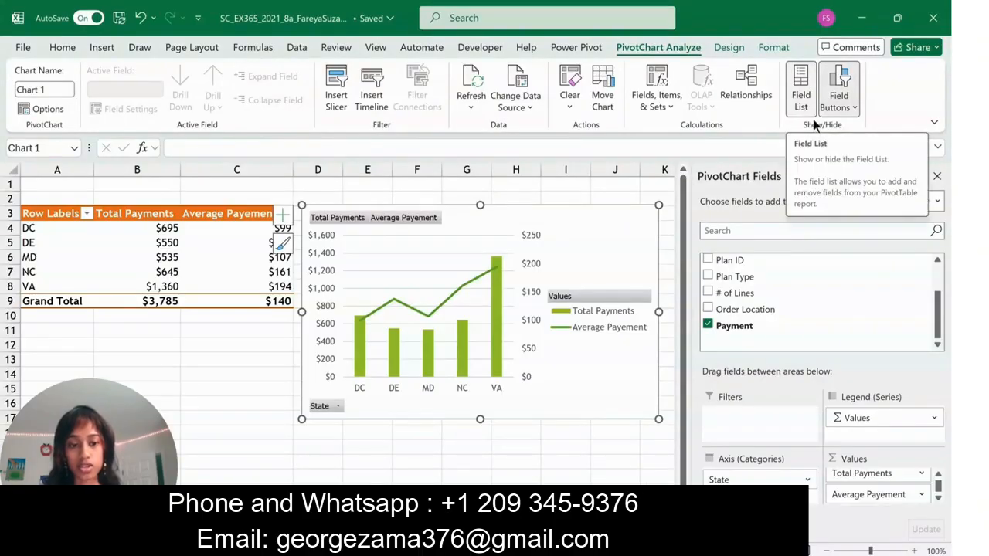
click(800, 91)
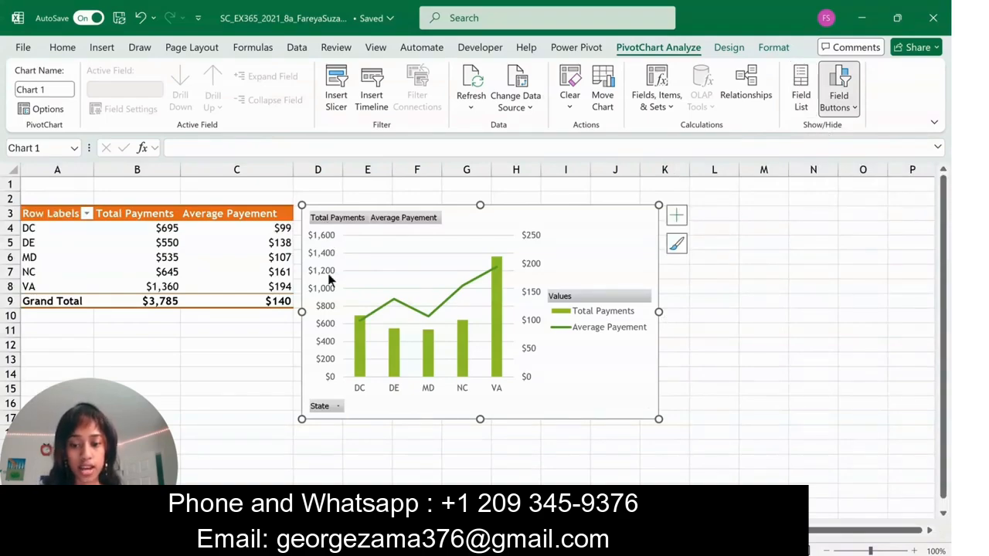
double_click(327, 315)
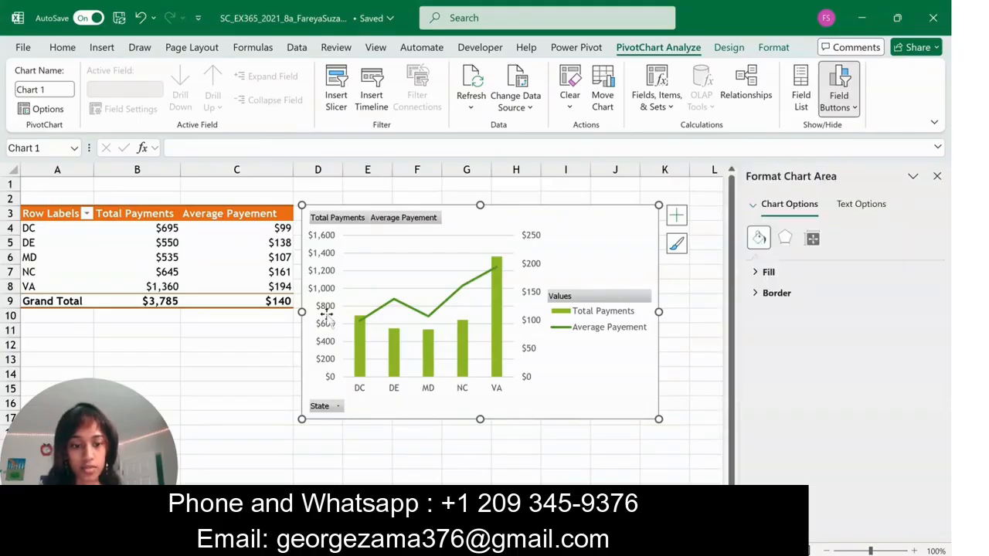
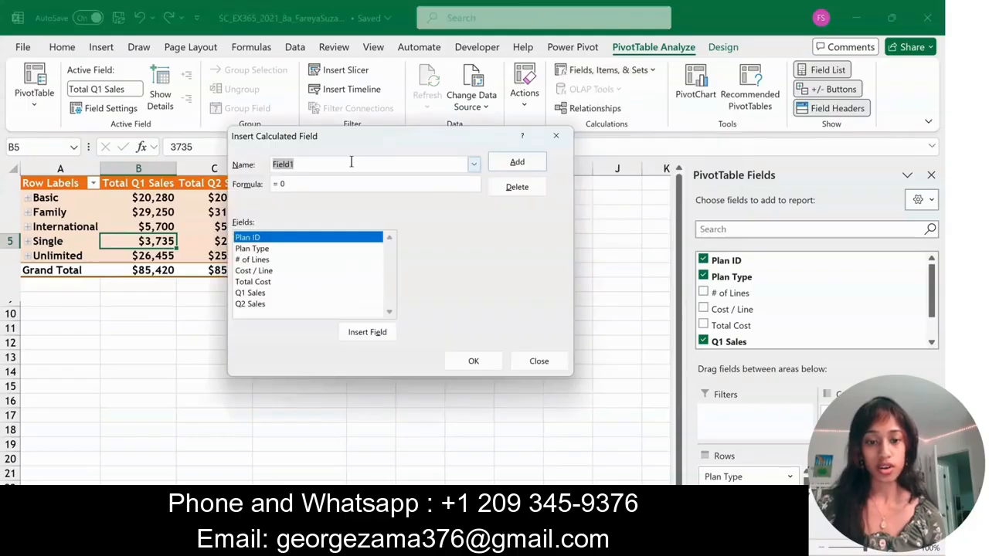
Name the new calculated field Difference and clear the default value from its formula.
text(Differen)
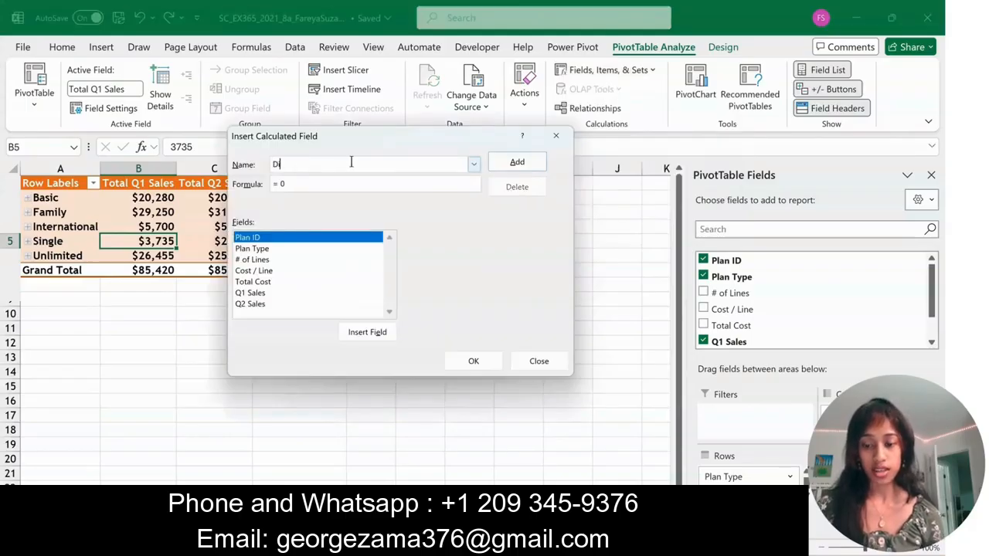
text(ce)
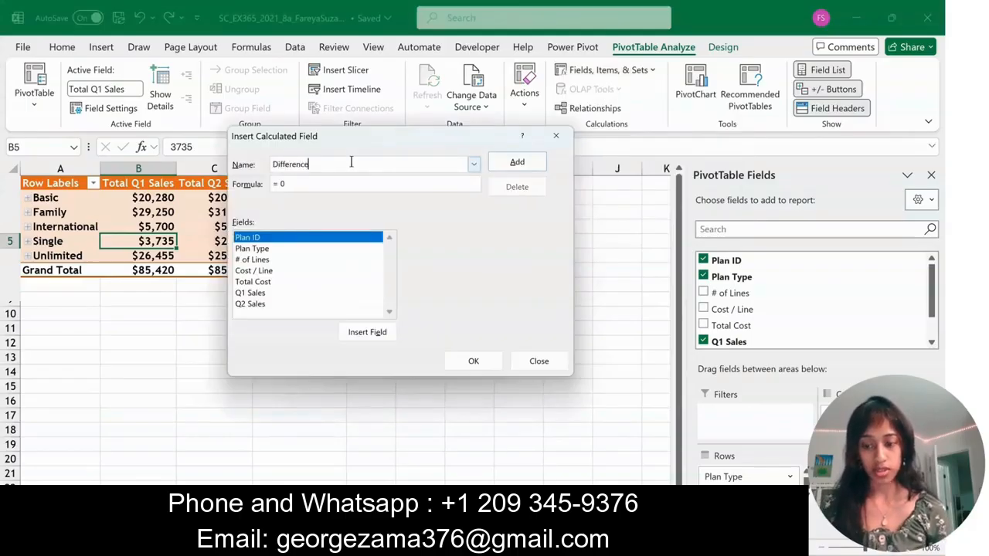
click(309, 183)
key(BackSpace)
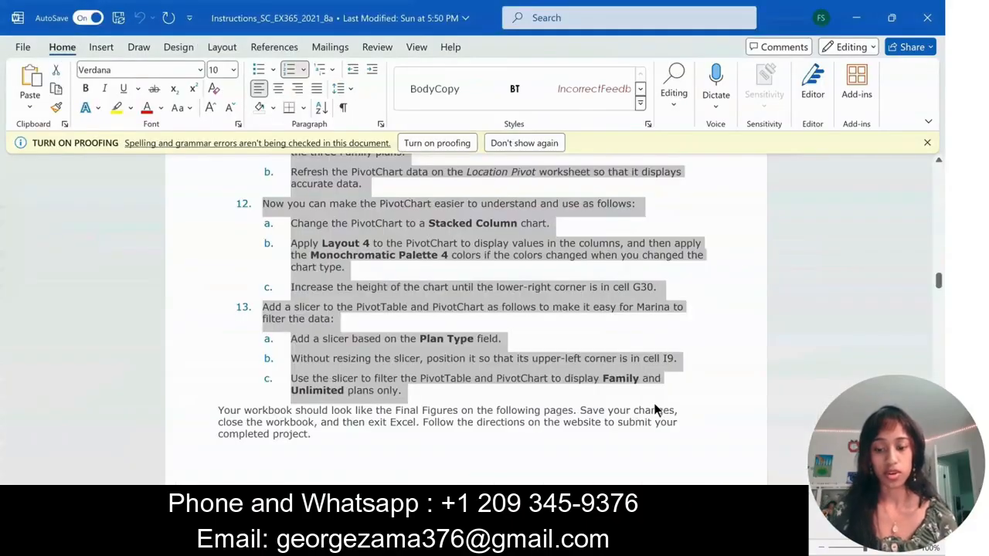
Check step 9 of the Word instructions and add a calculated field with the formula =Q2 Sales-Q1 Sales to the sales PivotTable.
scroll(511, 415, up, 10)
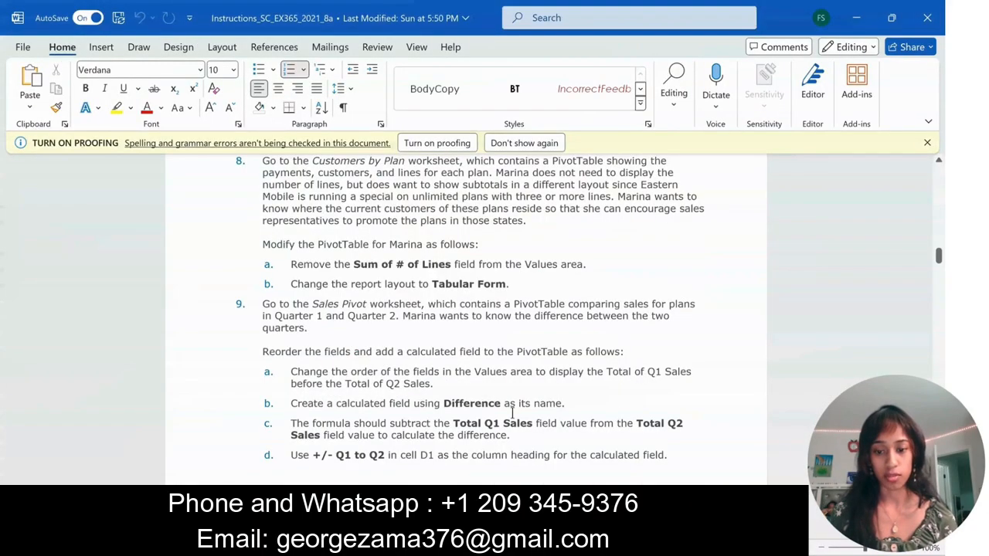
drag(454, 424, 532, 423)
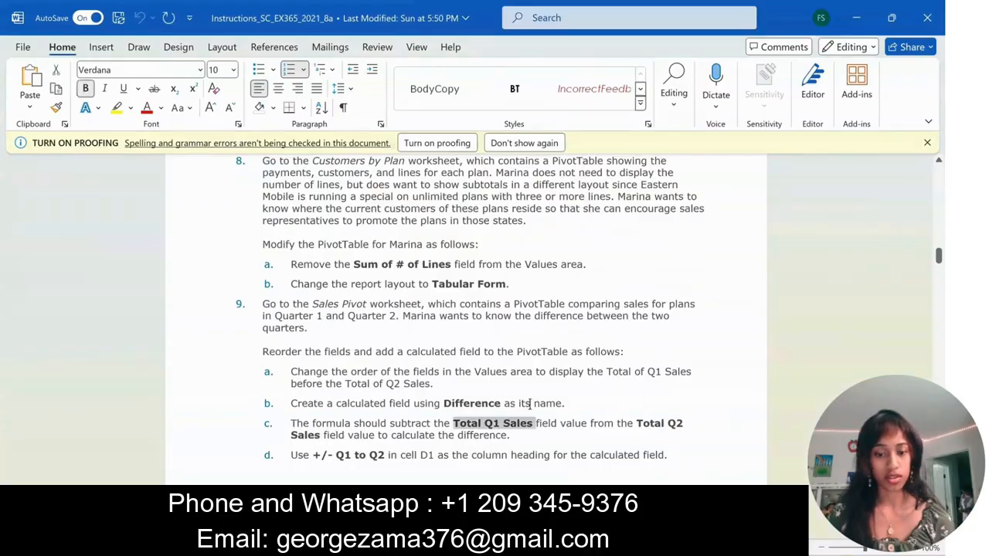
drag(668, 424, 322, 436)
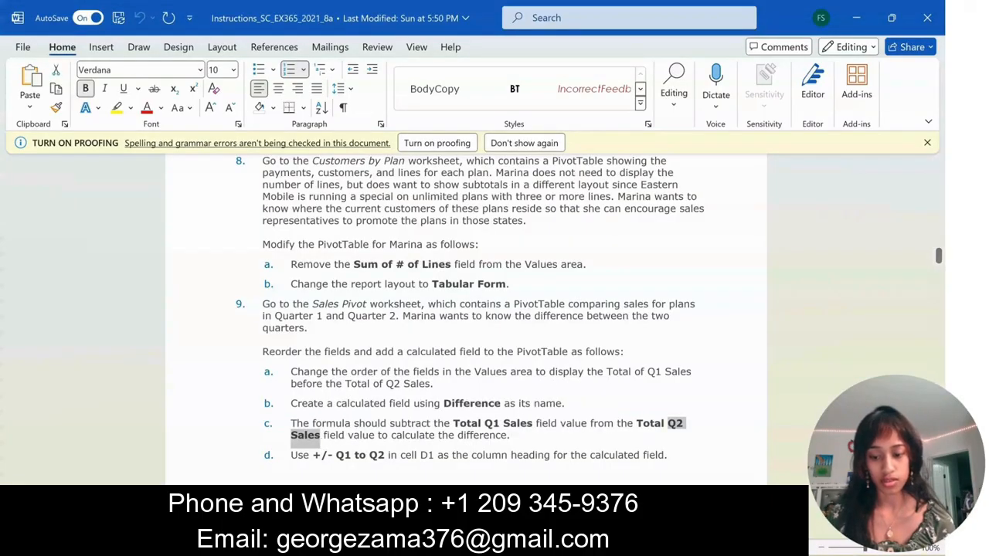
click(677, 541)
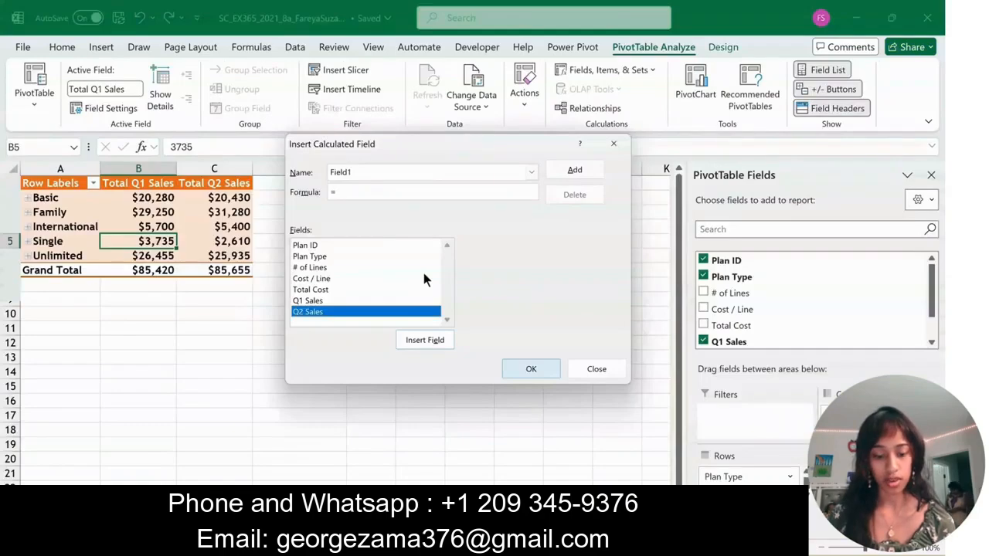
click(369, 189)
text(Q2 Sales-)
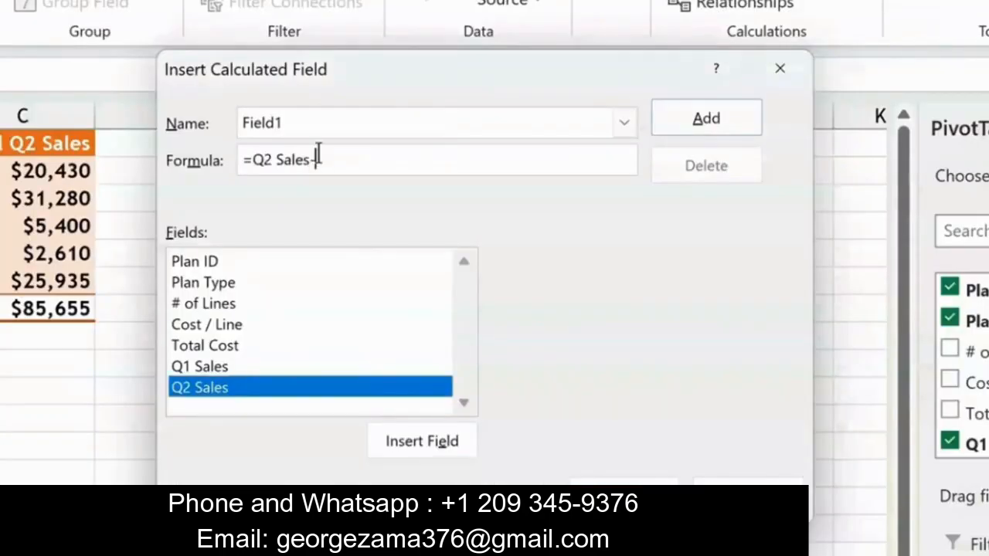
text(Q2 Sales)
click(336, 159)
key(BackSpace)
text(1 Sales)
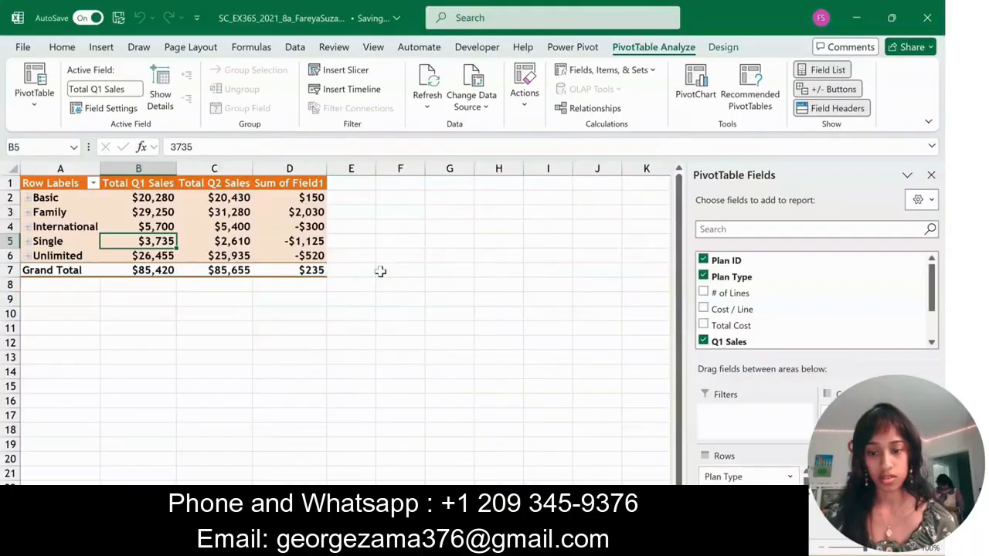
click(381, 271)
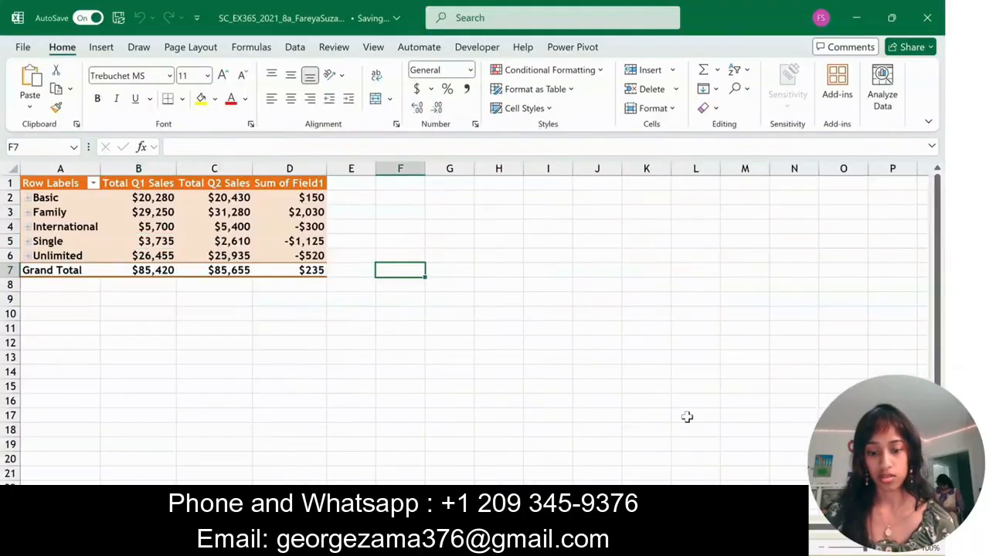
Change the calculated field's heading in cell D1 to "+/- Q1 to Q2".
click(291, 189)
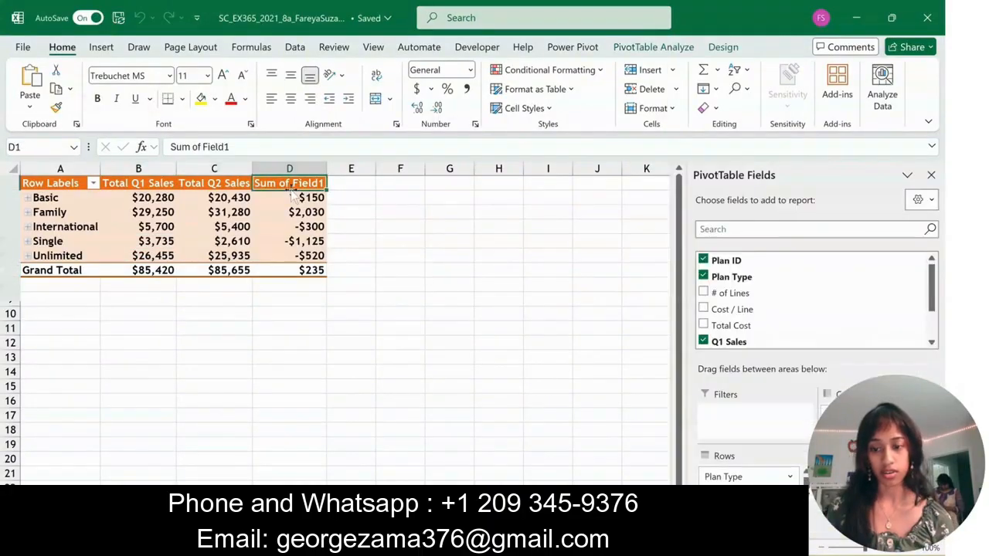
double_click(279, 152)
triple_click(279, 152)
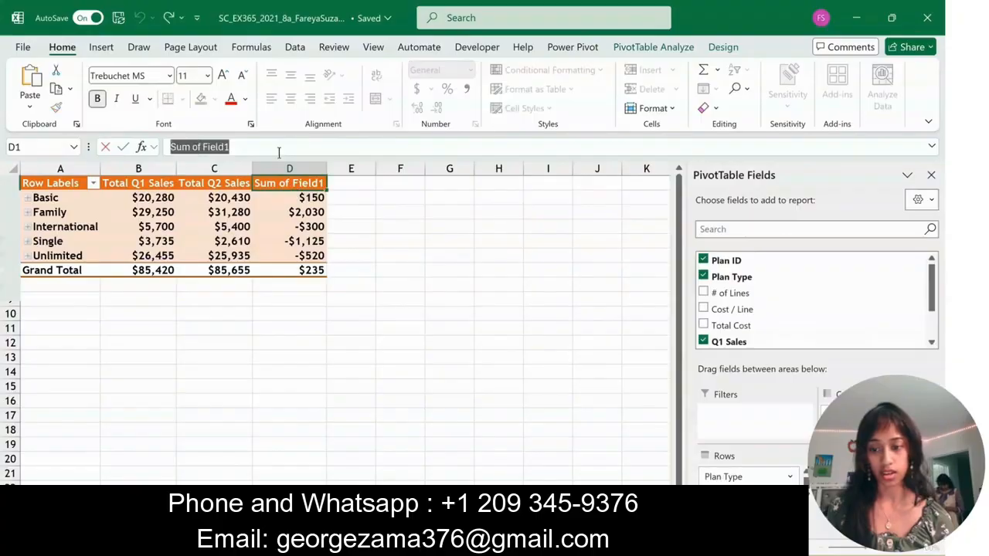
text(+/- Q1 to Q2)
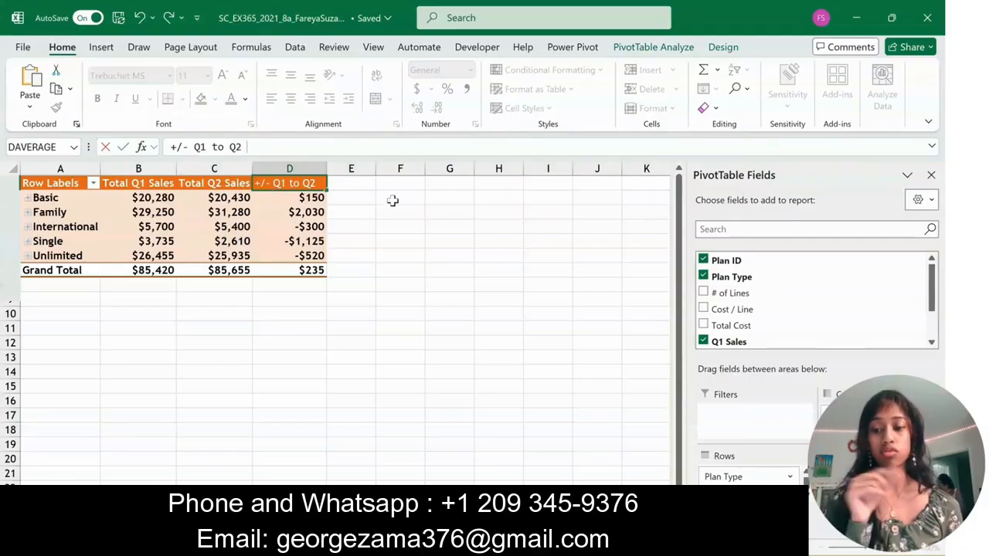
key(Return)
click(399, 226)
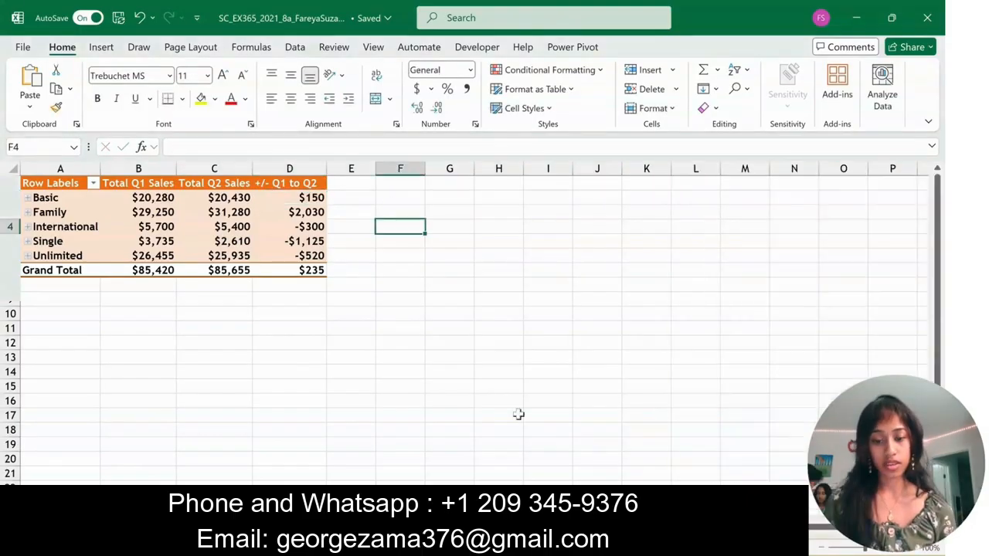
On the Location Pivot worksheet, move the State field from Columns to below Order Location in the Rows area, checking the Word instructions.
click(437, 528)
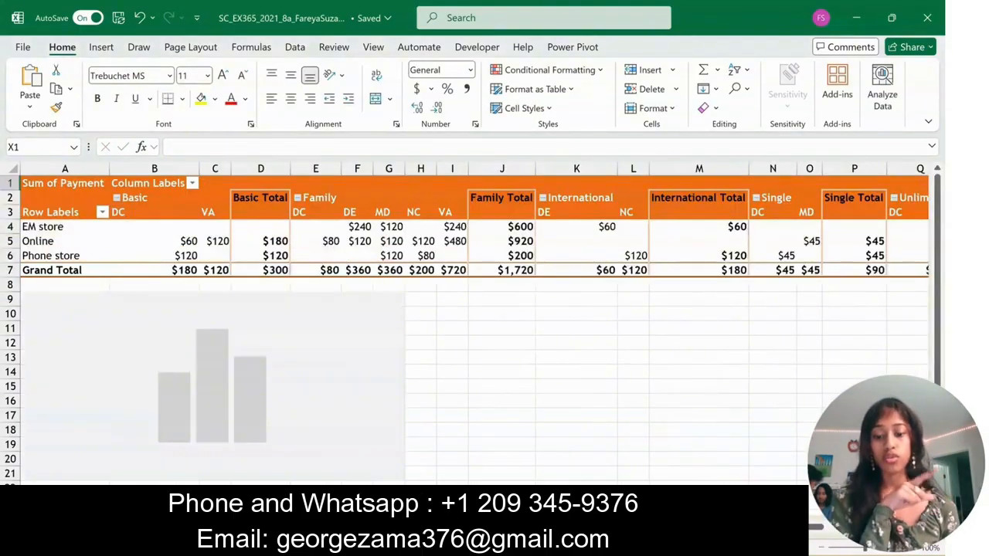
click(368, 243)
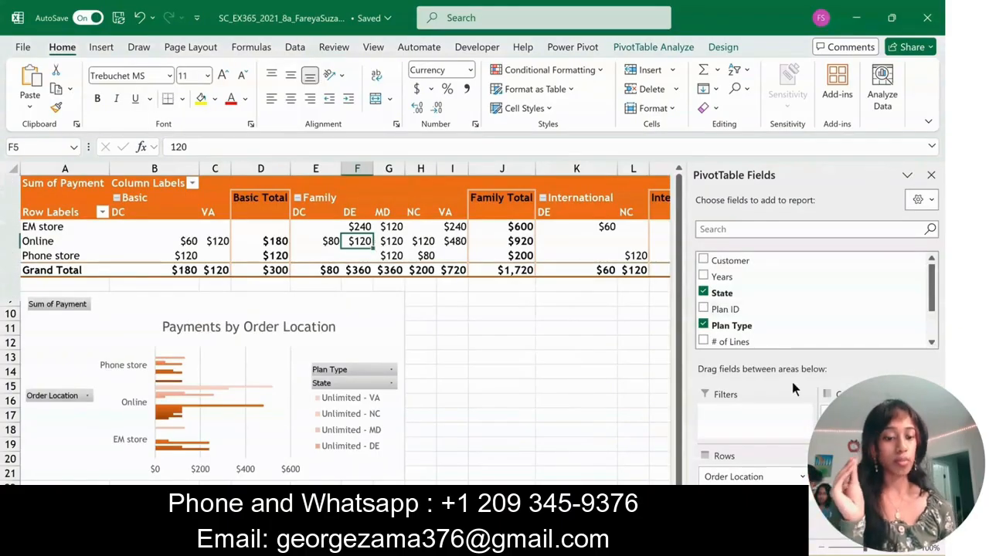
click(714, 552)
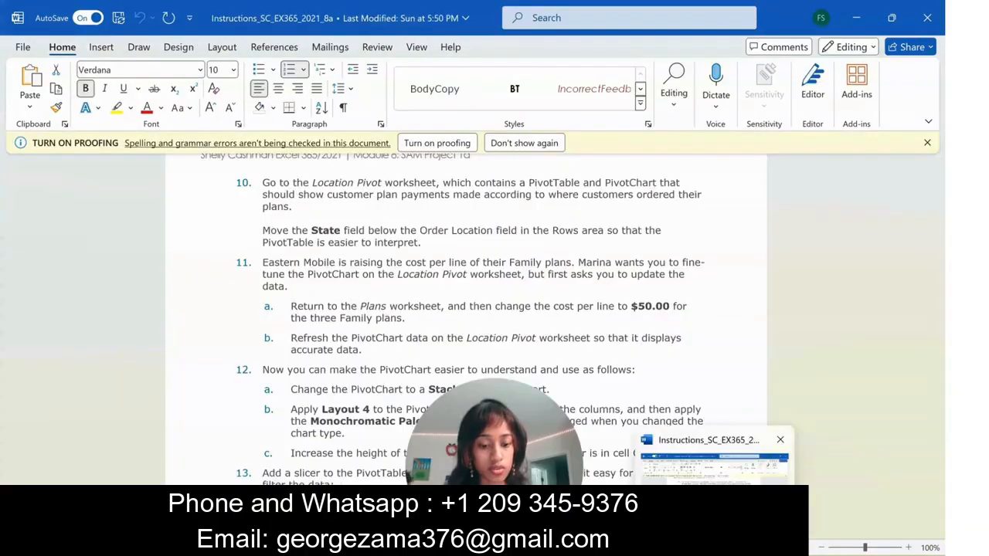
click(714, 552)
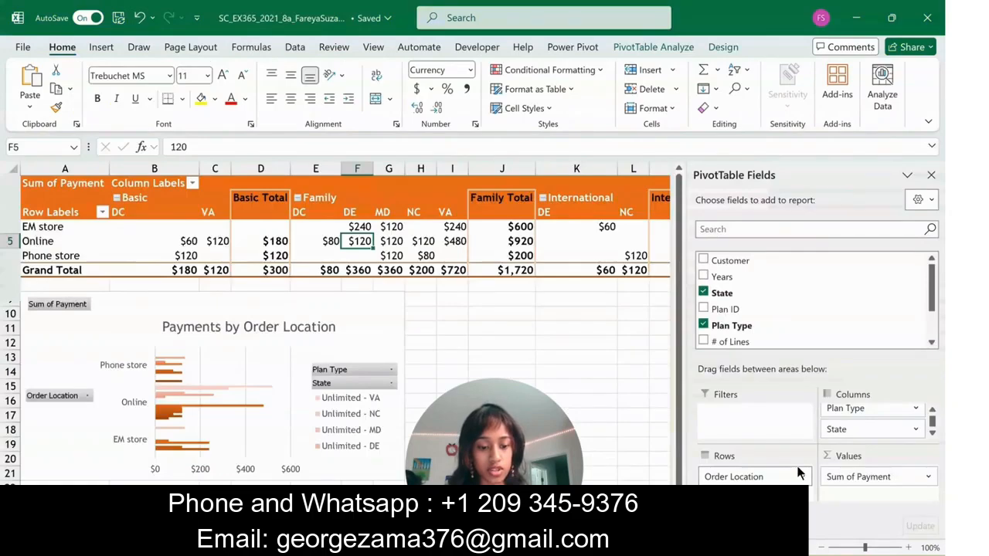
click(713, 552)
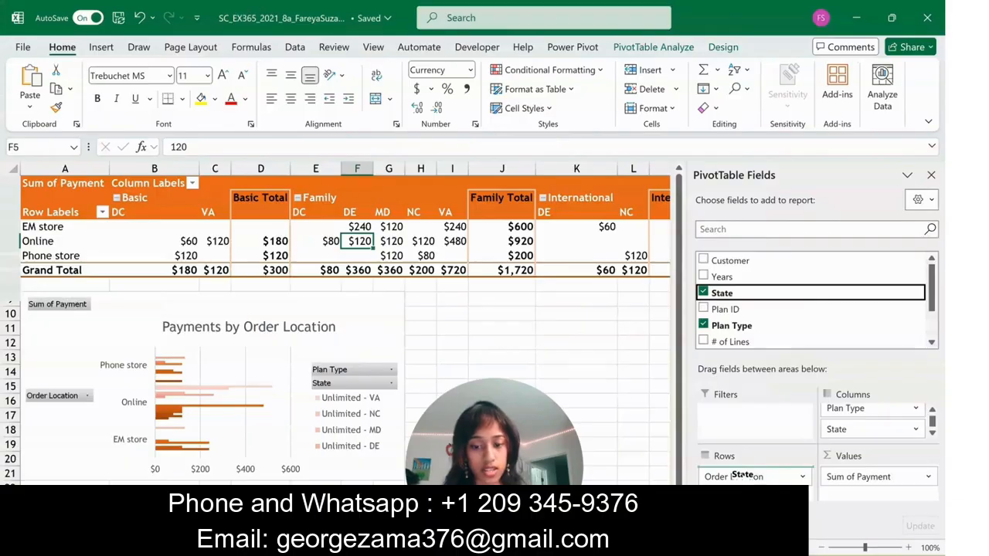
drag(733, 474, 735, 476)
click(545, 286)
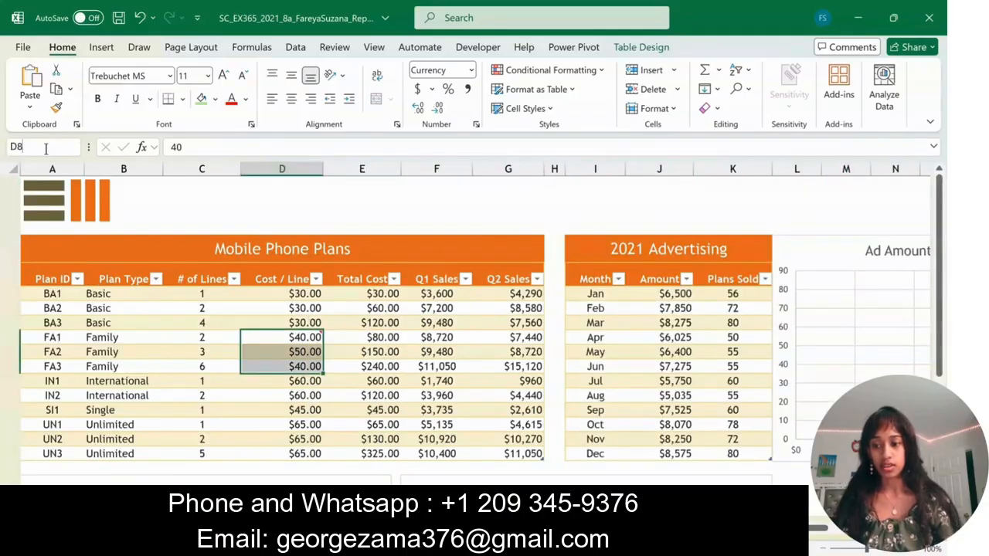
Select the Family plans' Cost / Line cells D8:D10 and set the FA1 plan's cost in D8 to 50.
text(:)
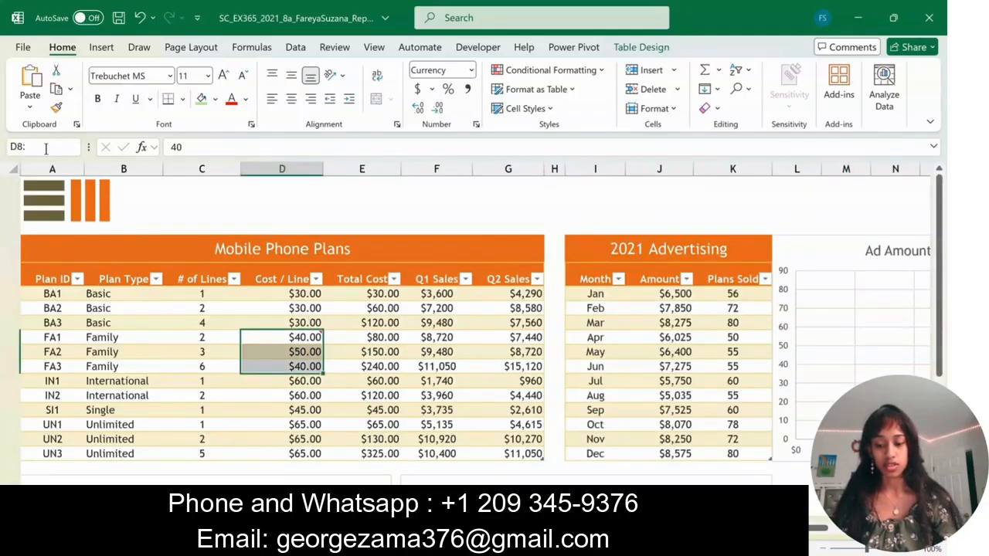
text(D10)
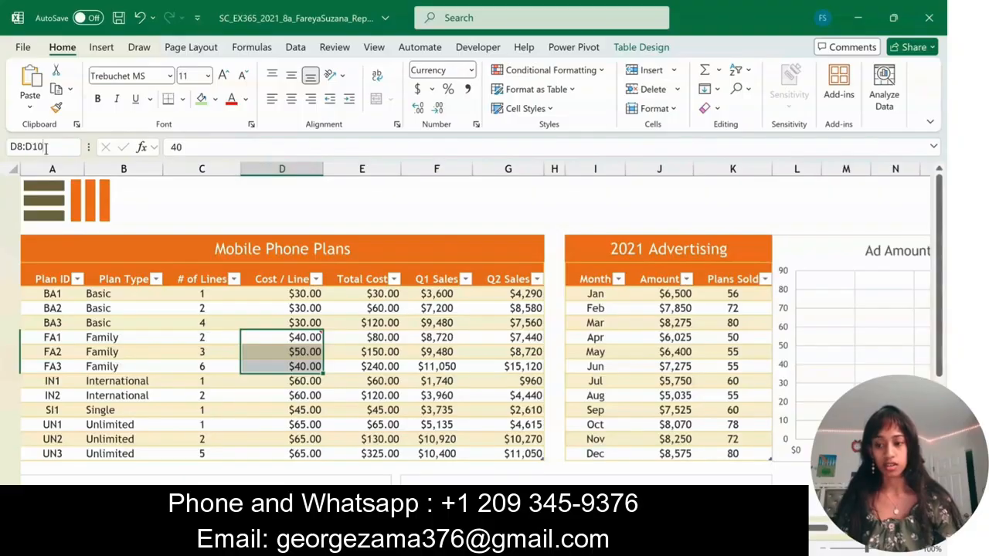
key(Return)
click(195, 147)
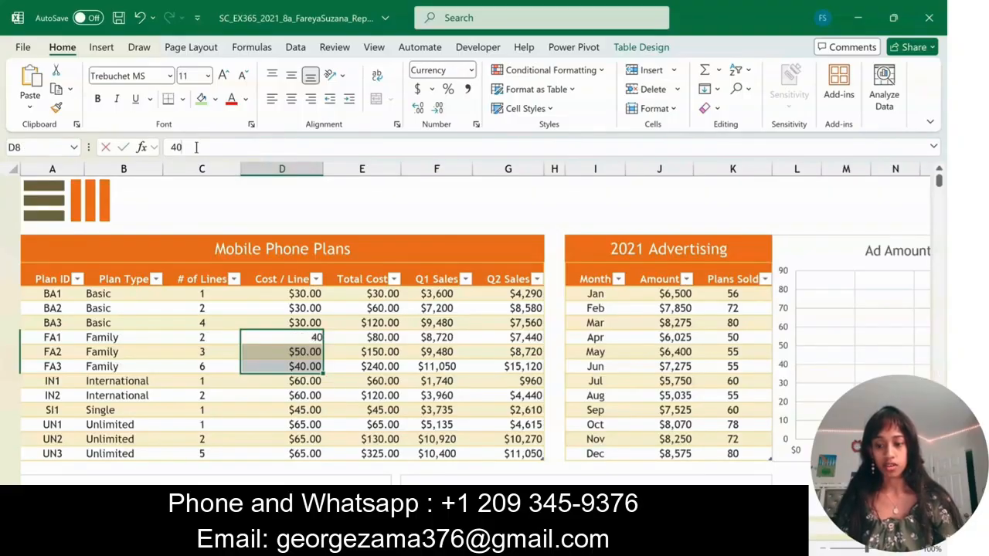
key(BackSpace)
key(BackSpace)
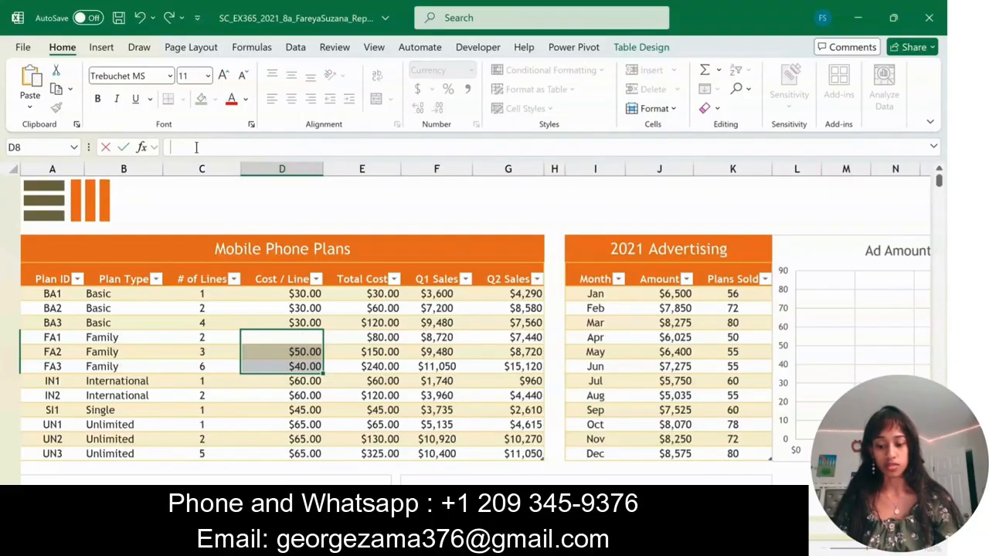
text(50)
key(Return)
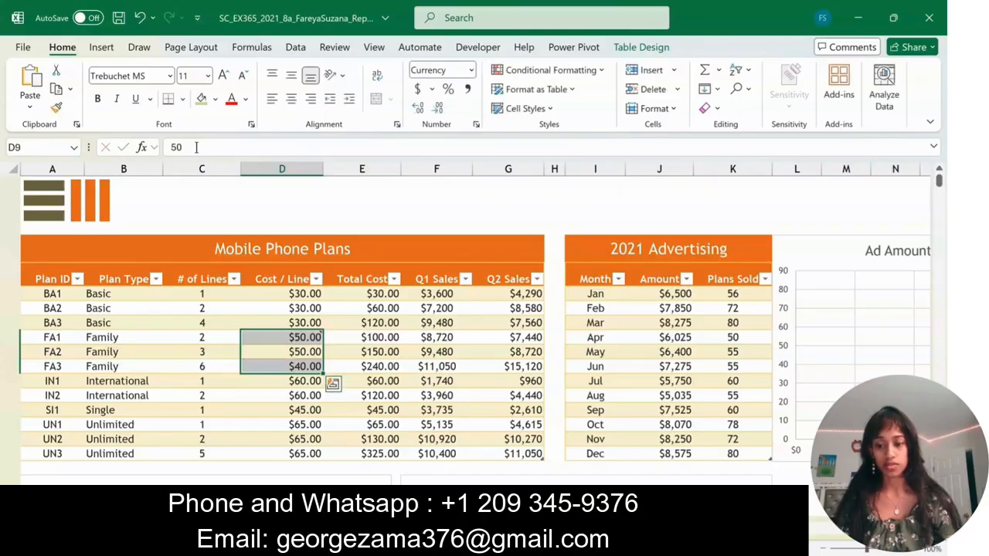
Set the FA3 Family plan's Cost / Line in cell D10 to 50.
key(Return)
click(197, 147)
key(BackSpace)
key(BackSpace)
text(50)
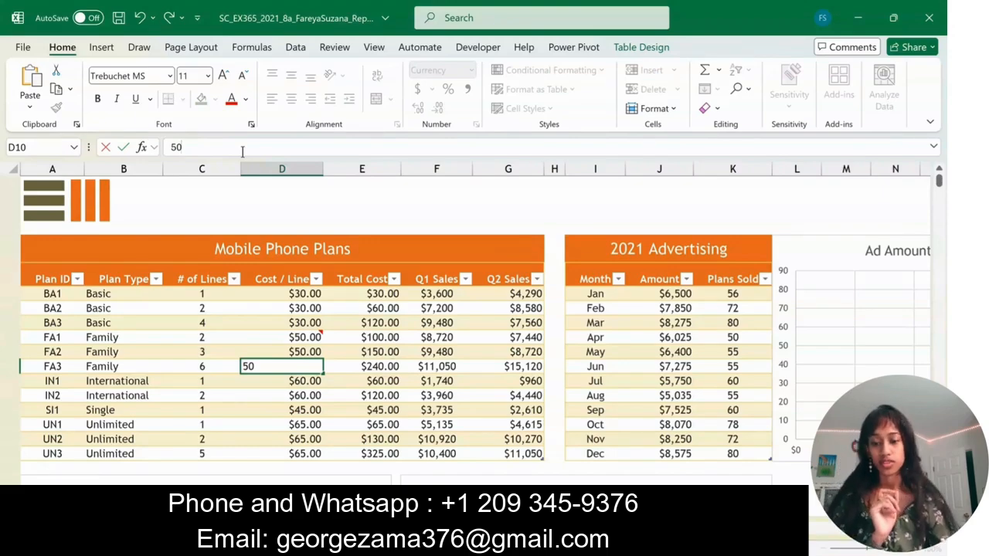
key(Return)
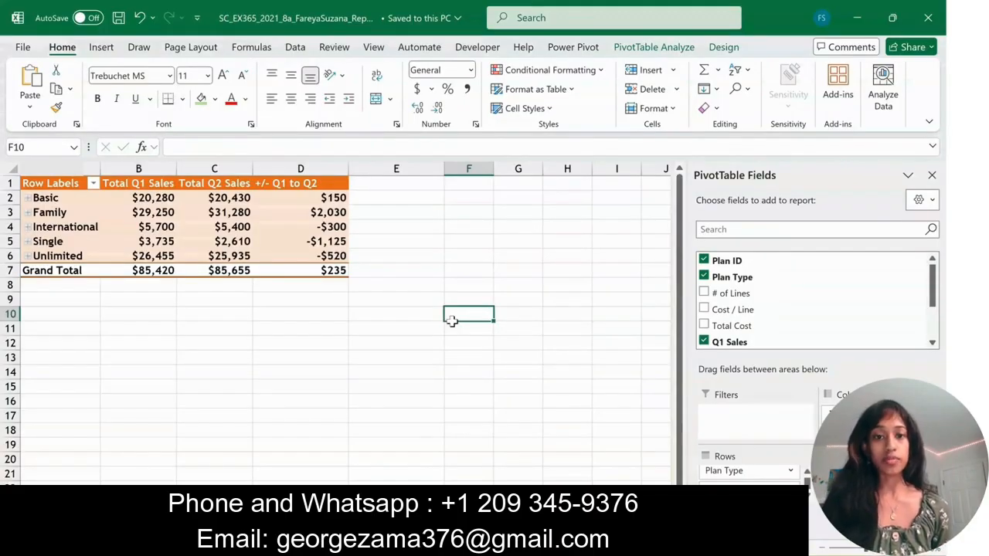
click(316, 224)
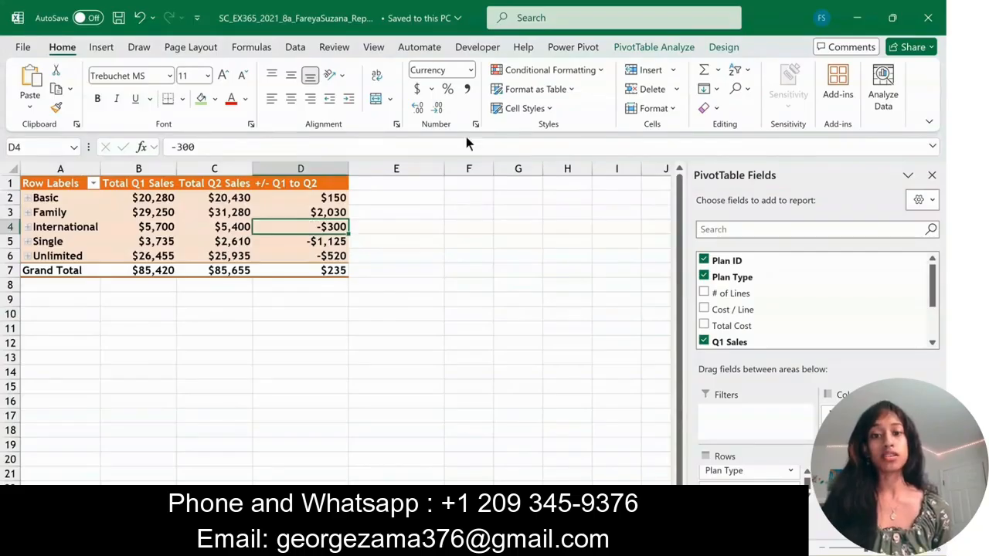
click(654, 48)
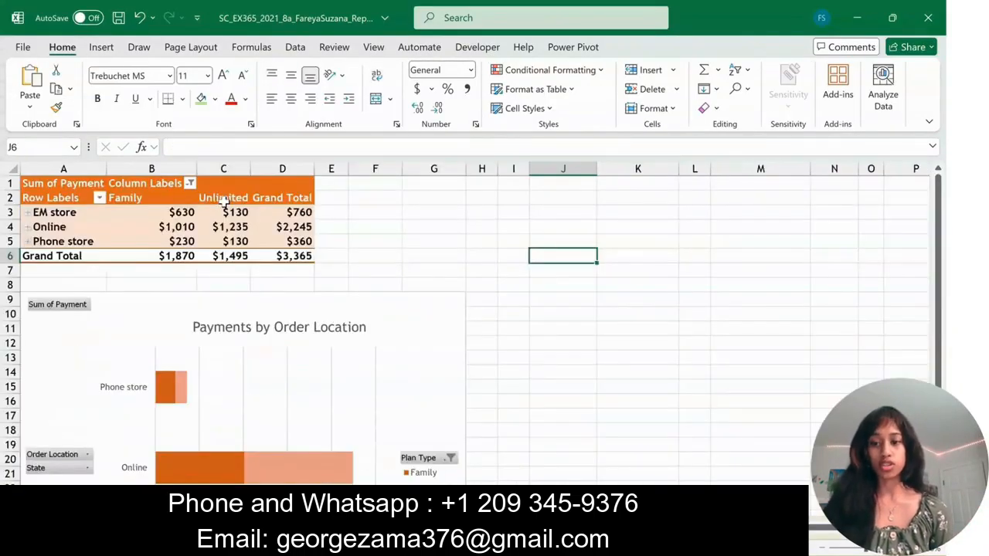
Change the Payments by Order Location PivotChart to a Stacked Column chart.
click(252, 309)
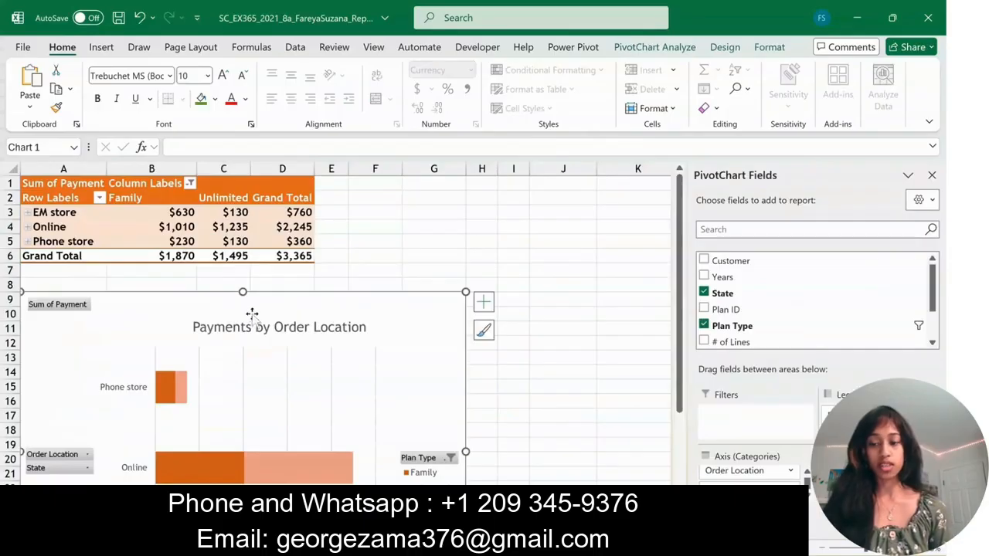
click(653, 48)
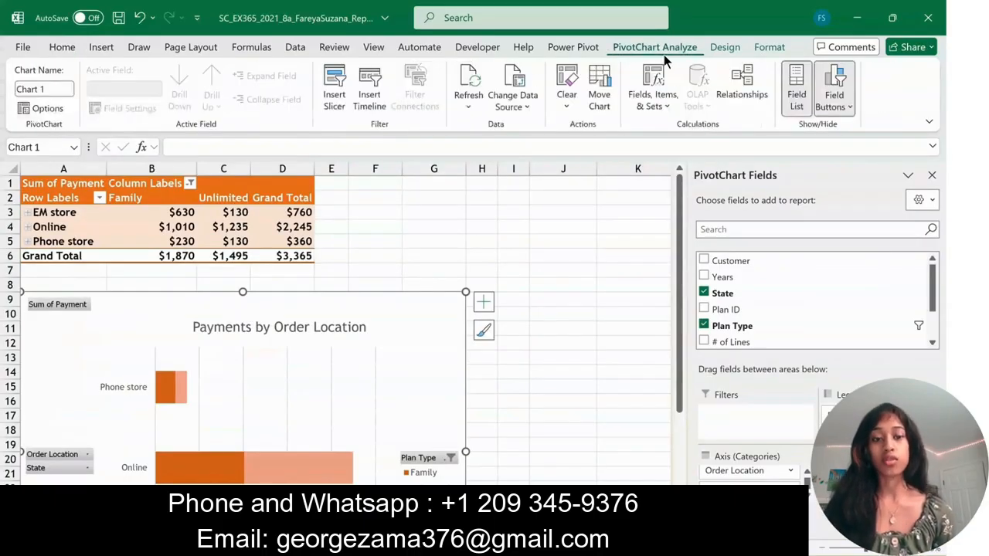
click(727, 49)
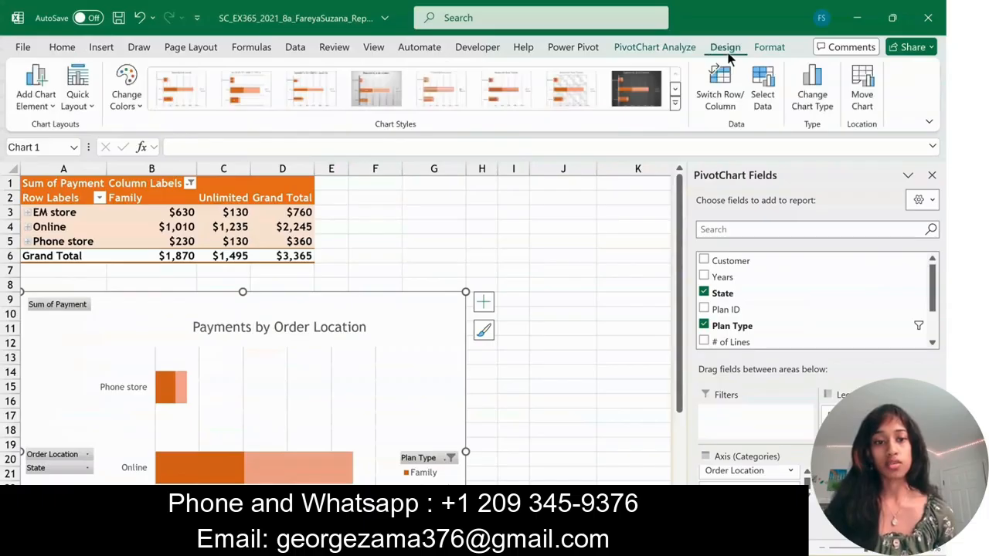
click(824, 105)
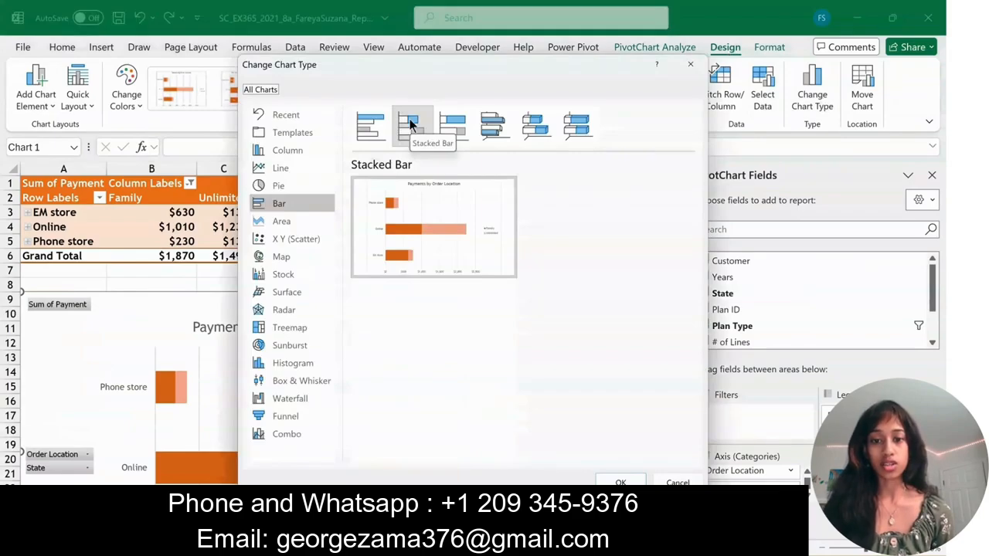
click(300, 154)
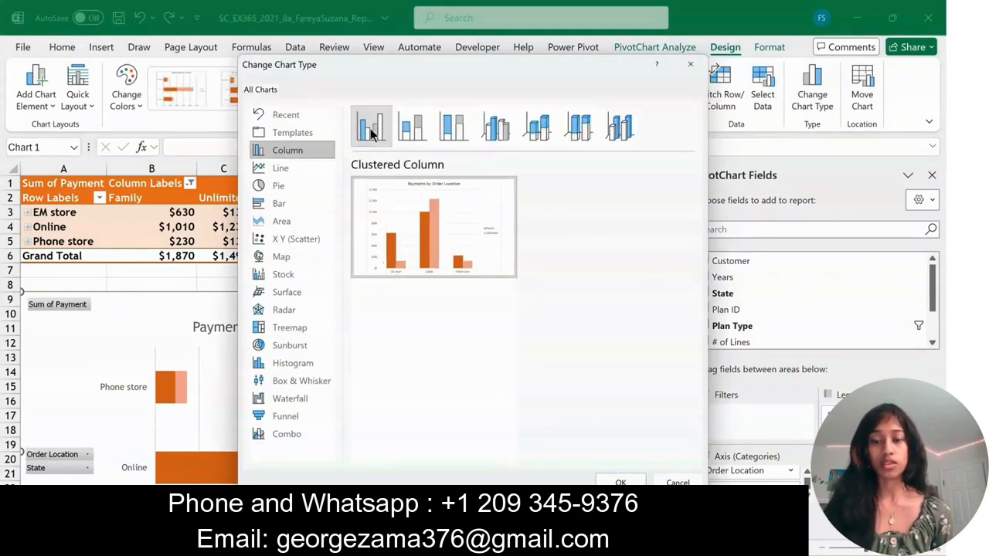
click(415, 133)
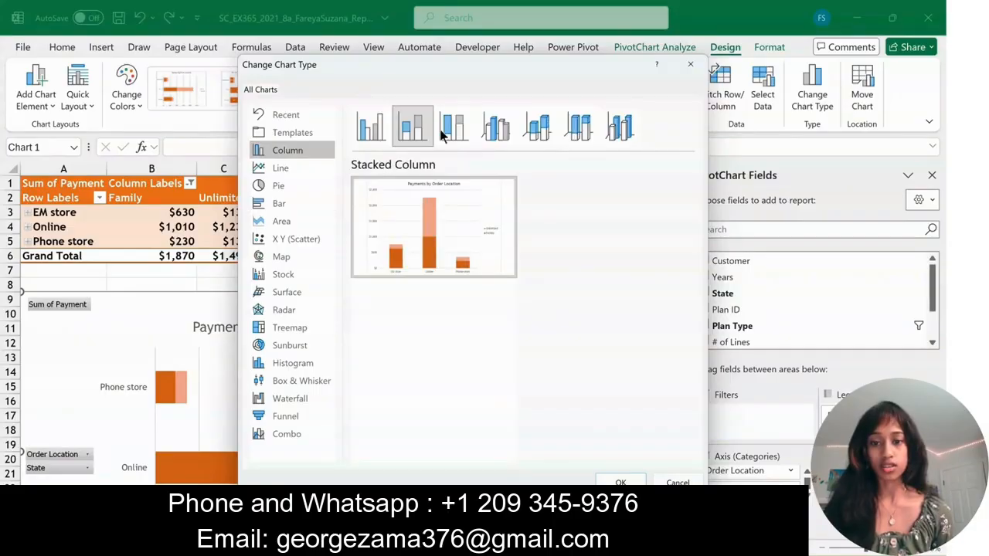
click(621, 483)
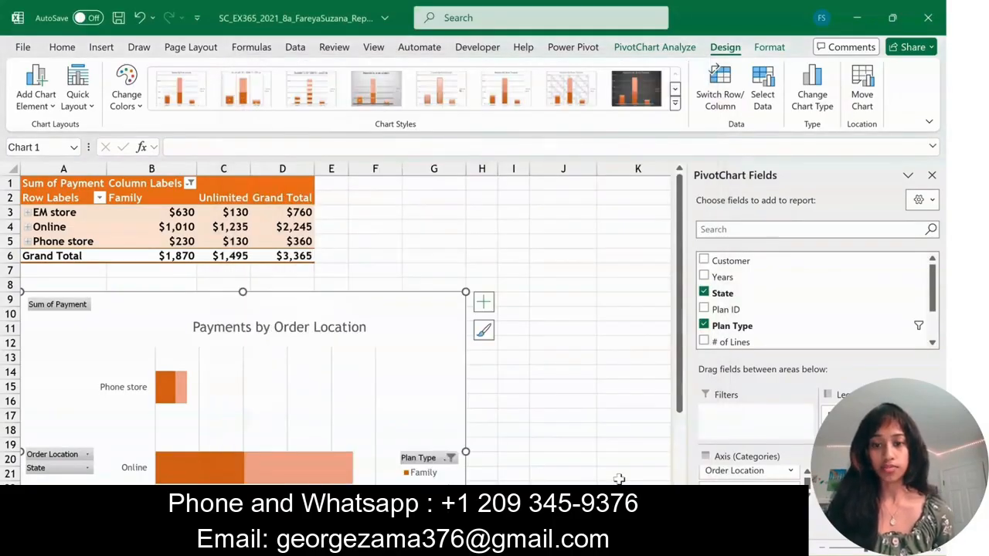
Apply the monochromatic orange color palette to the Payments by Order Location PivotChart.
scroll(503, 446, down, 2)
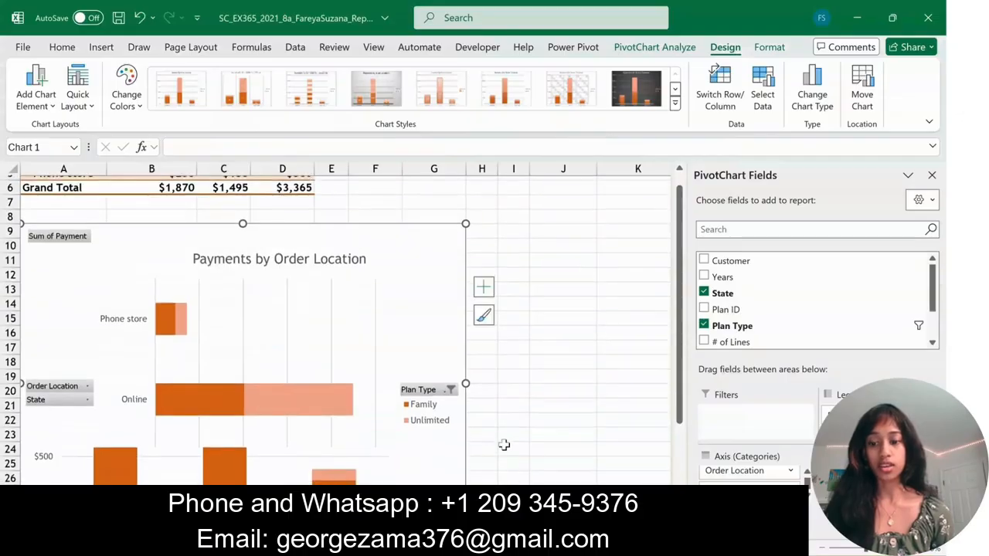
click(126, 89)
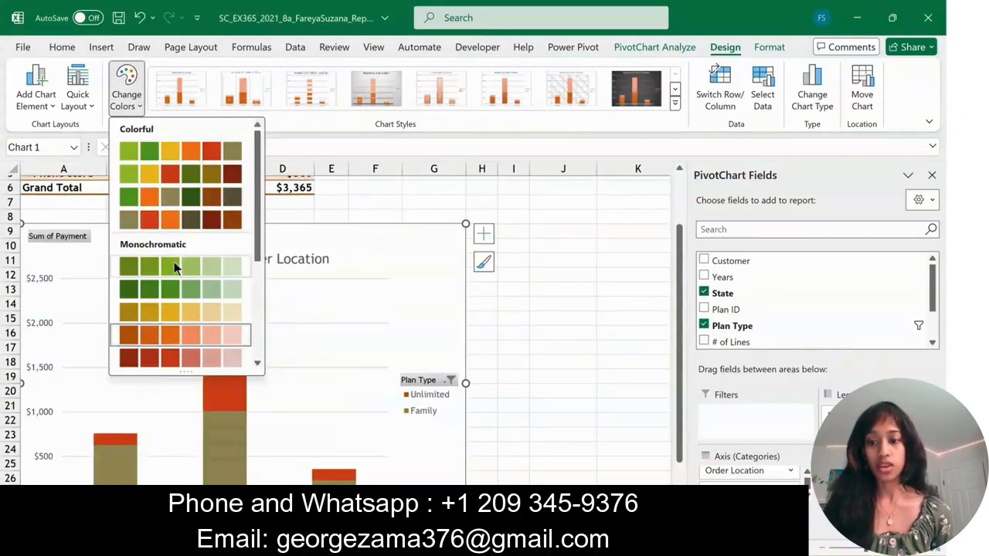
click(174, 334)
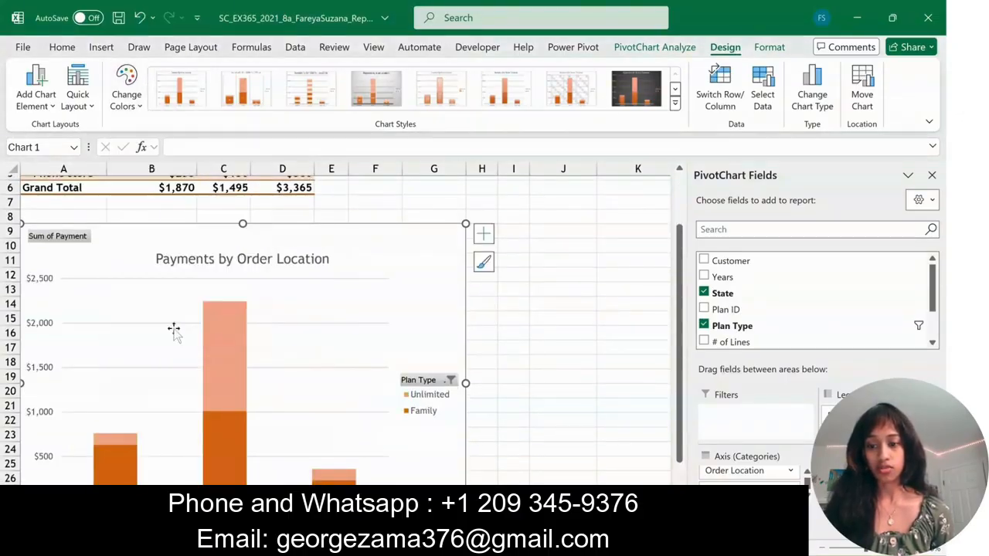
scroll(497, 391, down, 1)
Insert a Plan Type slicer for the Payments by Order Location PivotChart and place it beside the chart, starting near cell I9.
mouse_move(718, 553)
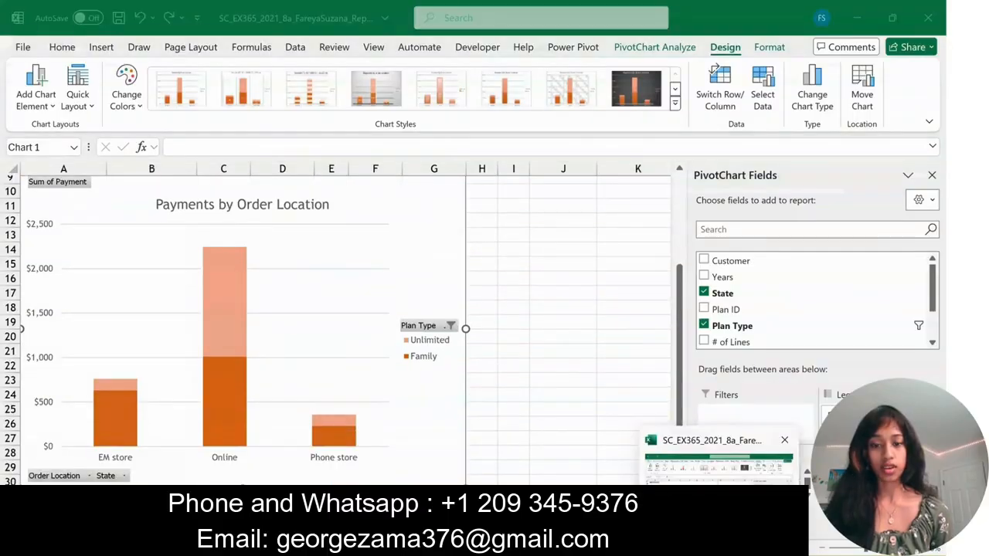
scroll(443, 402, down, 2)
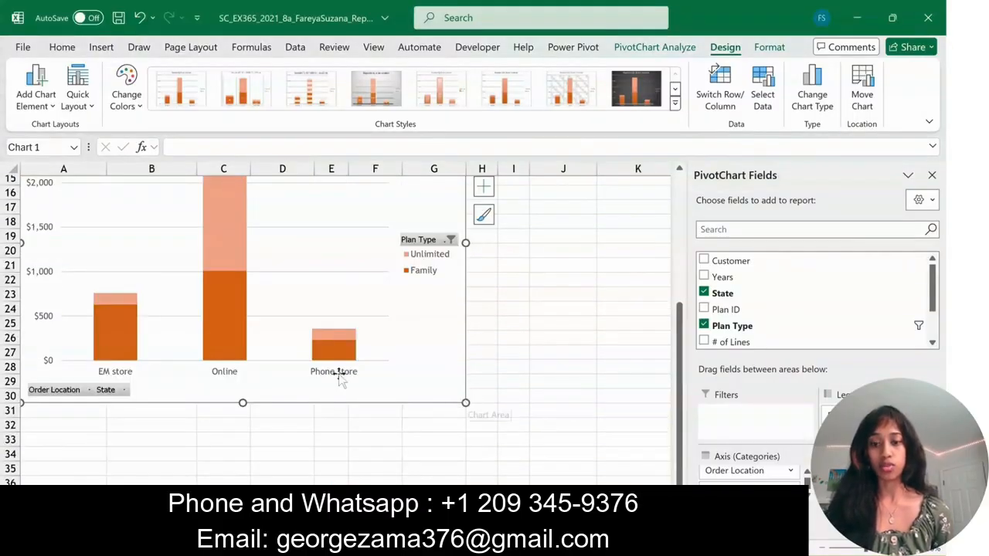
scroll(456, 410, up, 2)
click(655, 47)
click(331, 100)
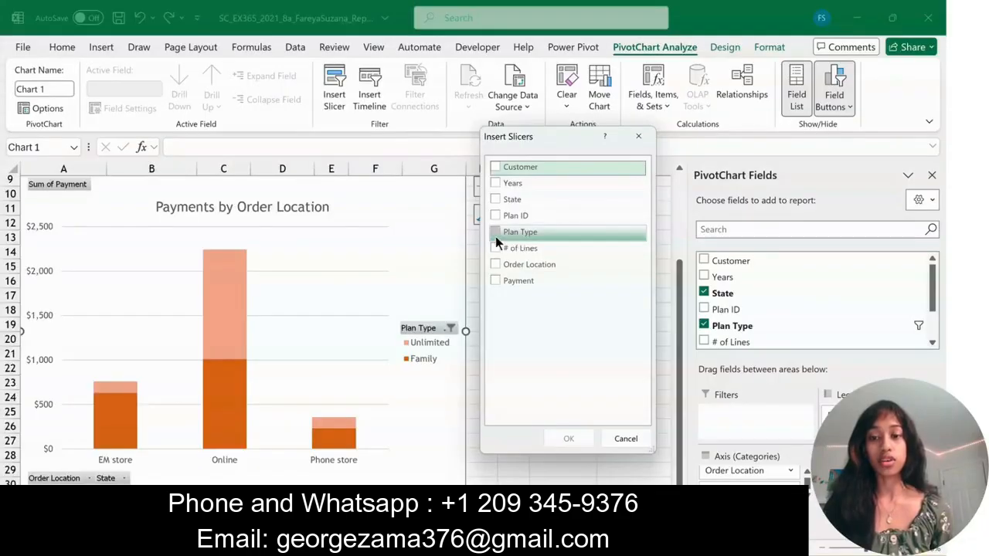
click(495, 234)
click(573, 437)
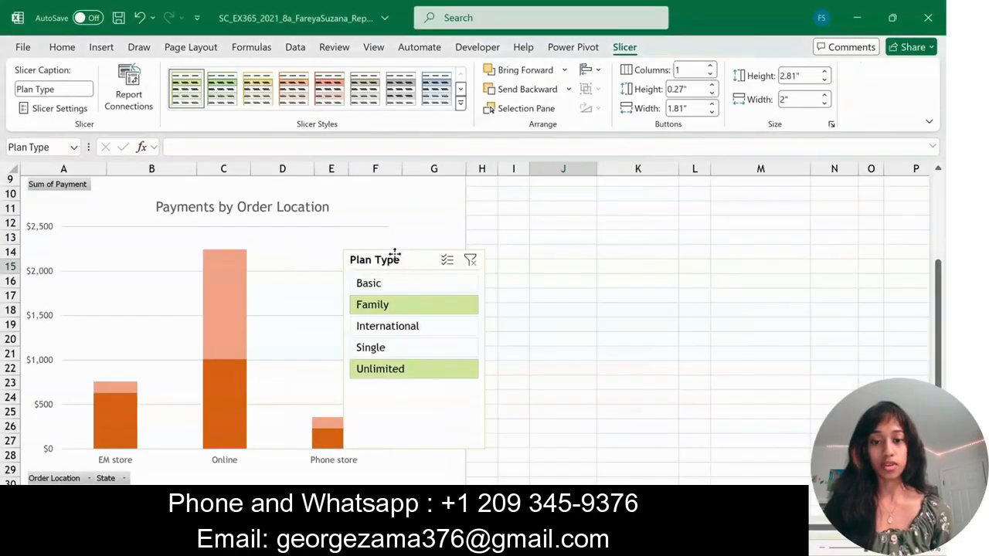
drag(386, 250, 542, 193)
Try excluding Family from the Plan Type slicer with multi-select, and undo that filter change.
click(604, 201)
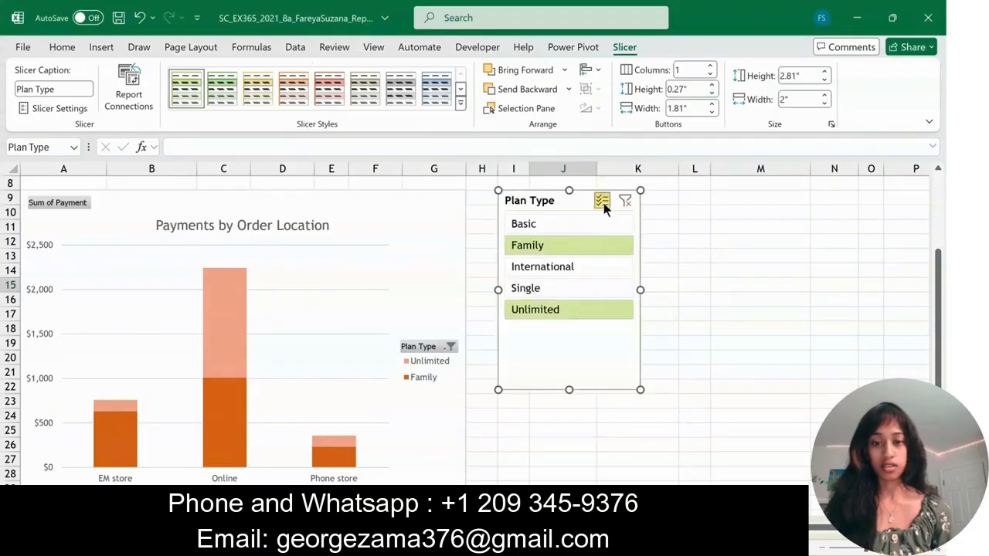
click(534, 252)
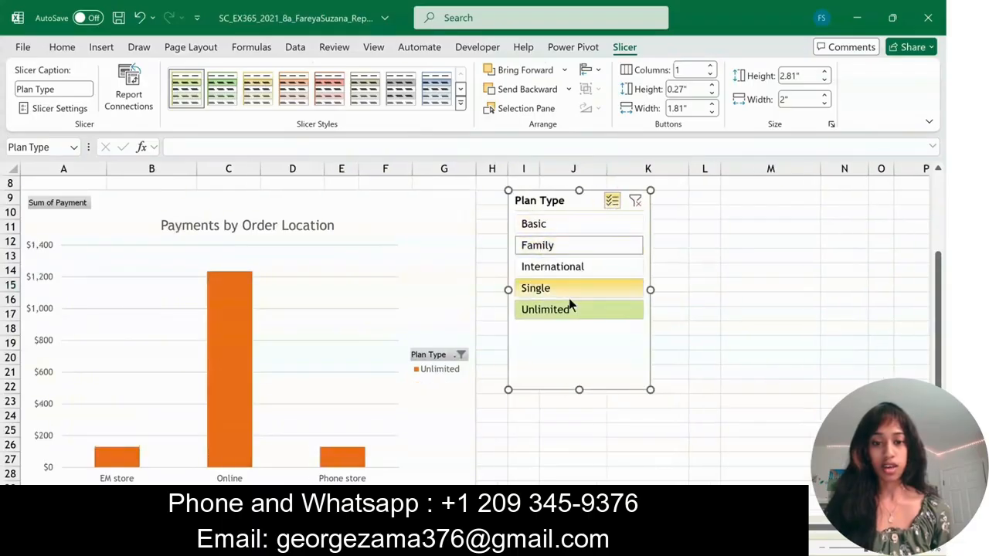
key(ctrl+z)
click(678, 348)
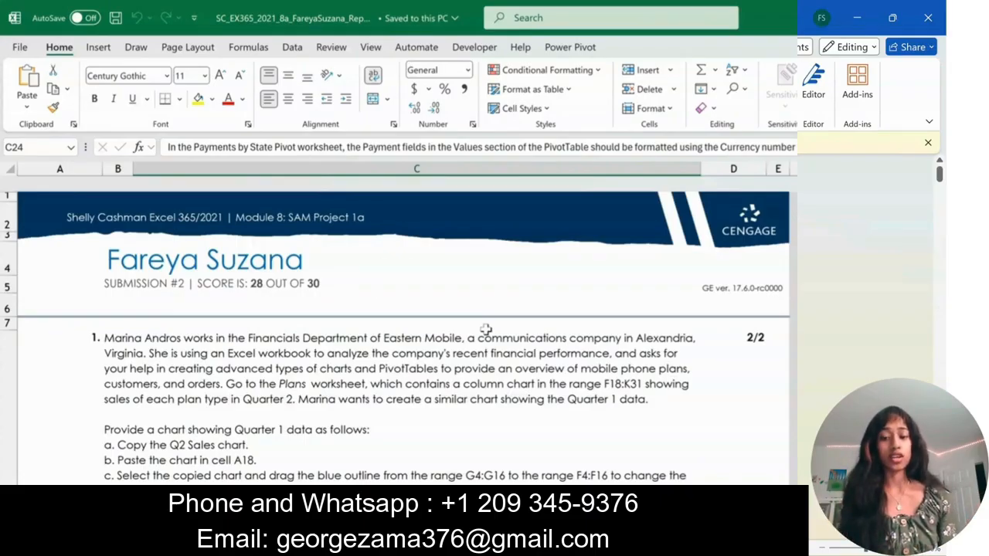
Review the graded report's feedback on the number format of the Payments by State PivotTable.
scroll(485, 329, down, 5)
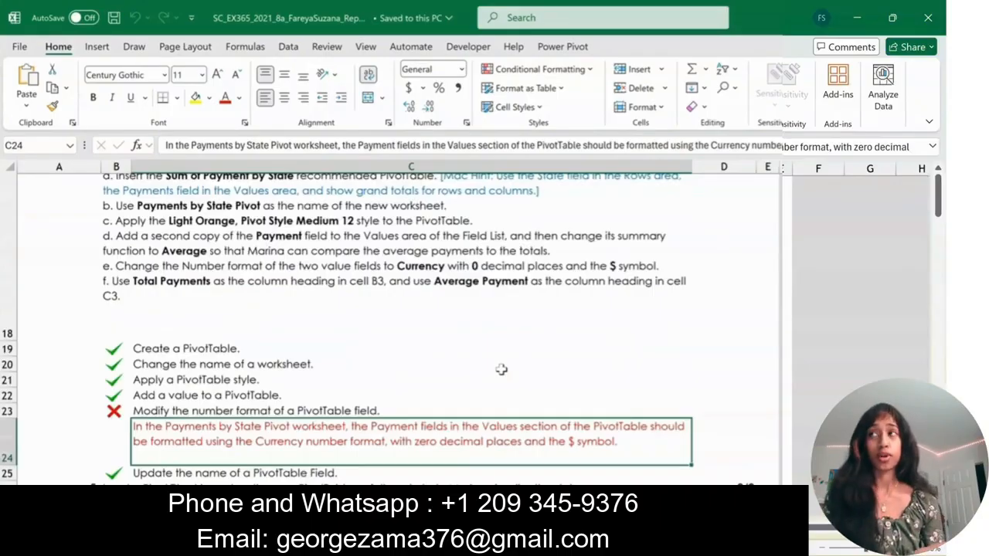
scroll(501, 369, up, 5)
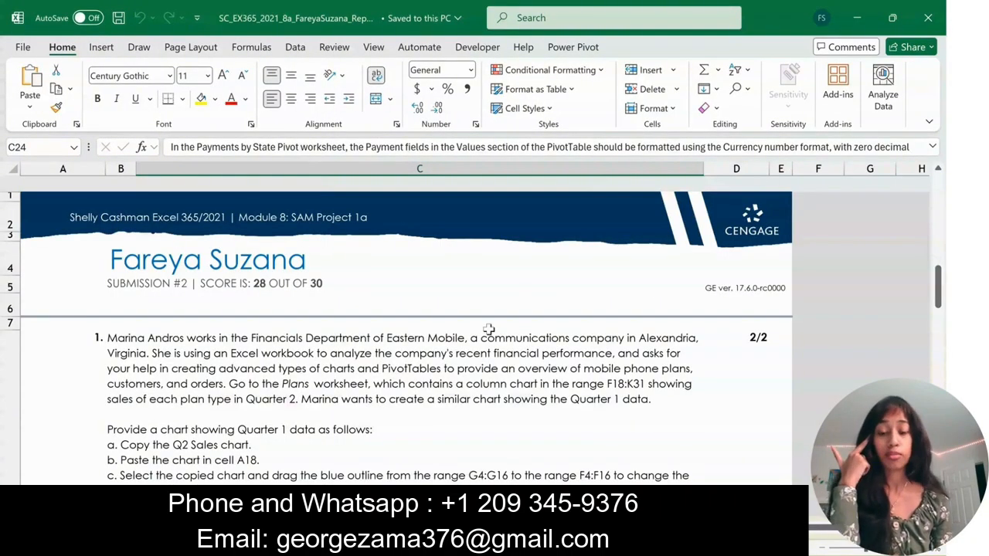
scroll(489, 329, down, 5)
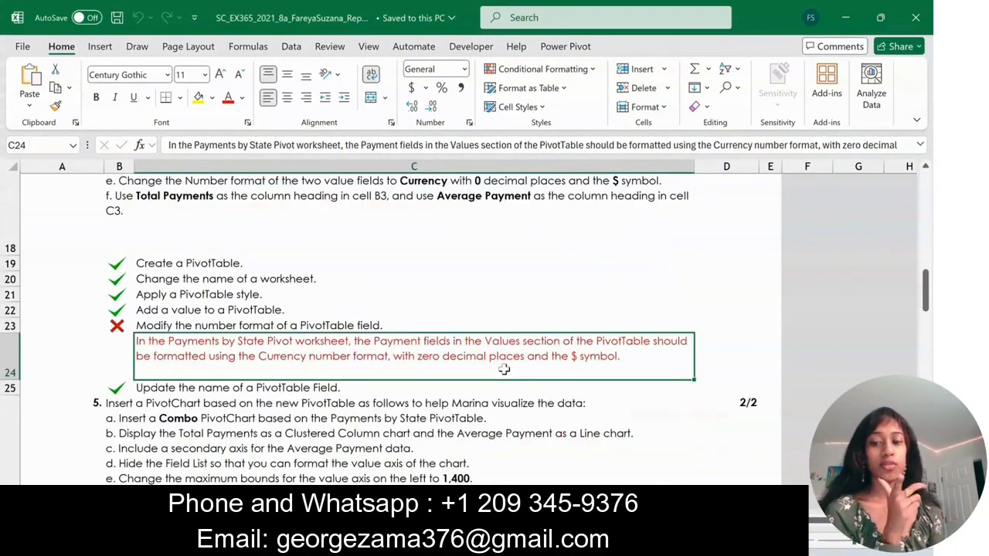